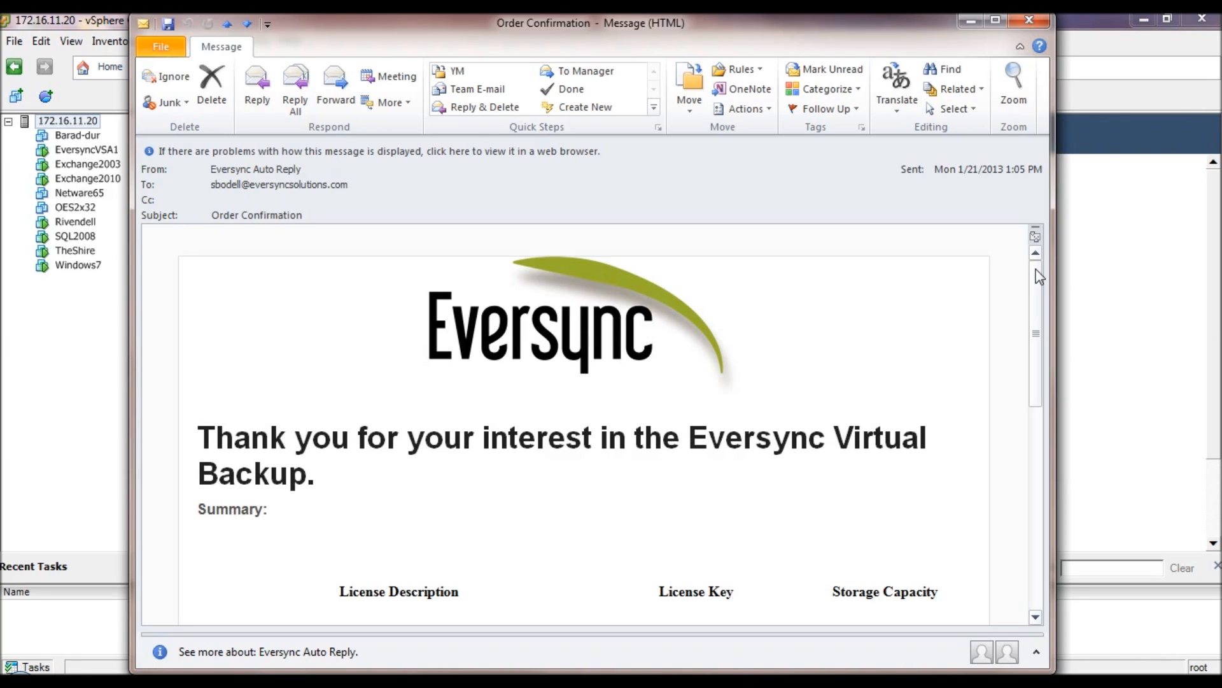
- Scroll the Order Confirmation email past the license table to the Next Step DOWNLOAD section
left_click_drag(1038, 282, 1040, 368)
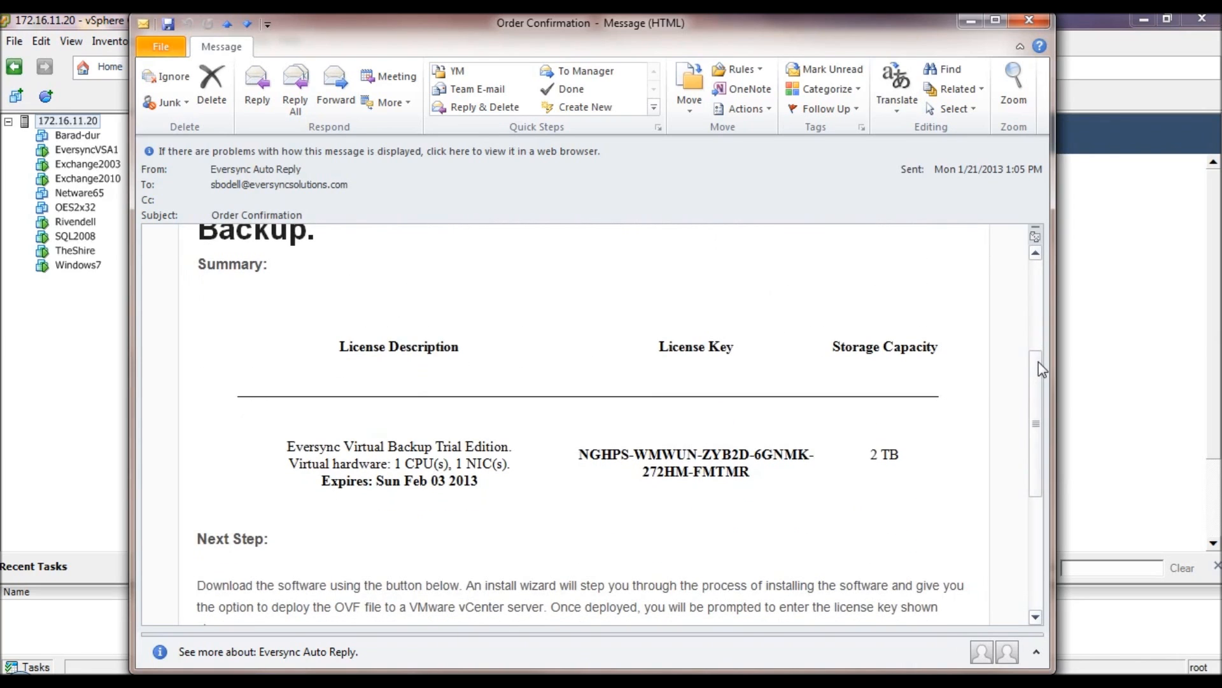
left_click_drag(1038, 361, 1036, 469)
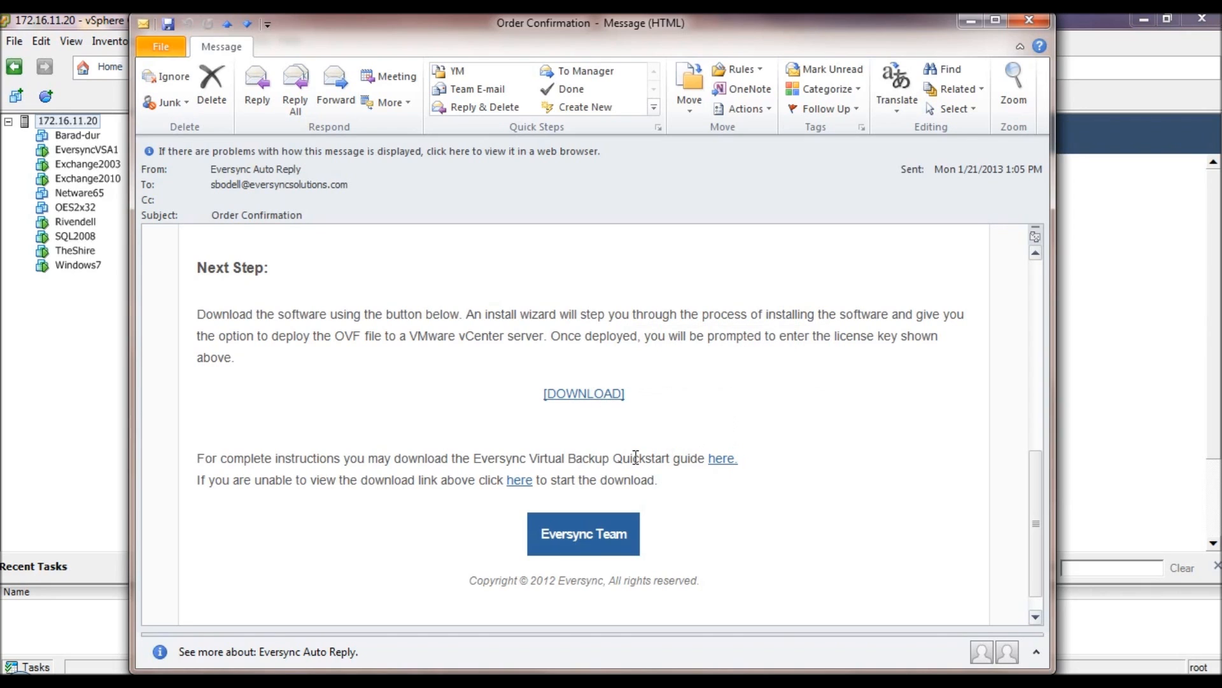
left_click(726, 459)
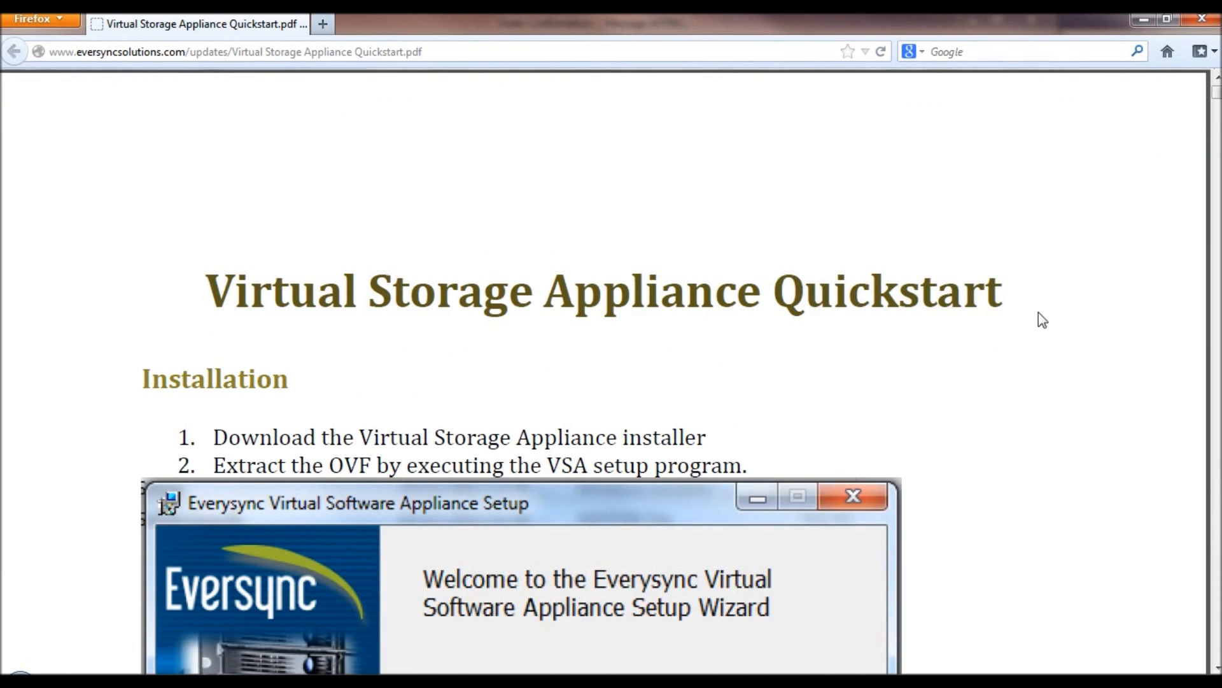
scroll(1042, 319, "down", 5)
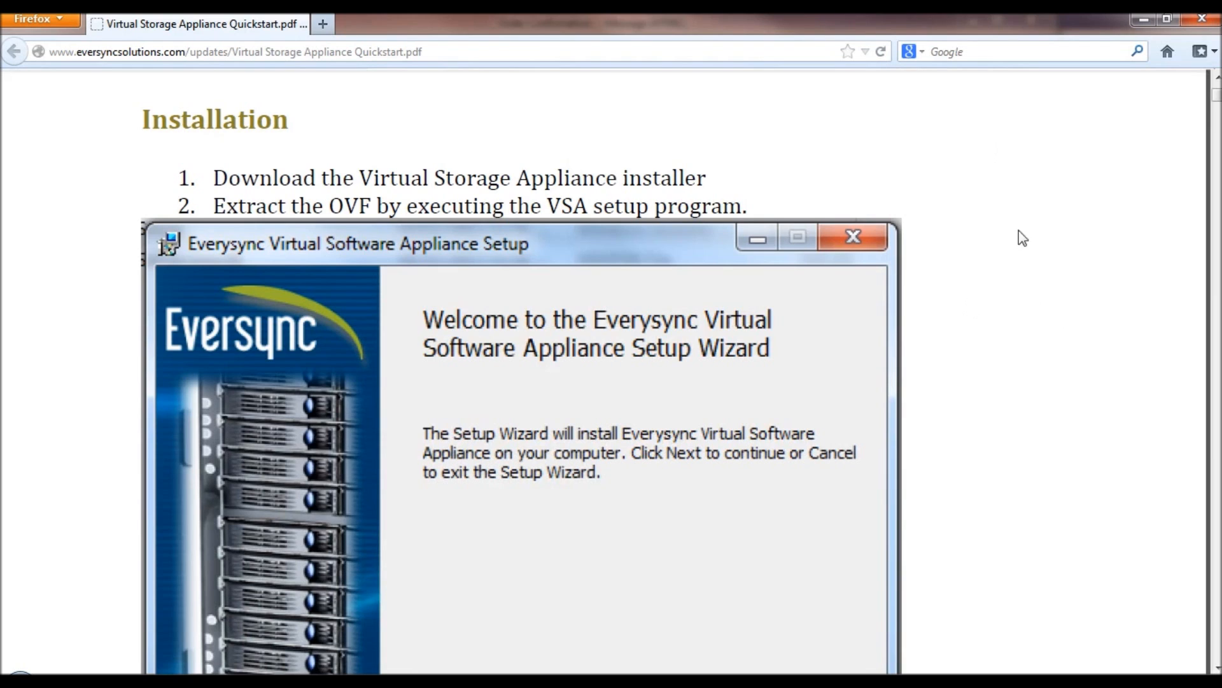
left_click(1145, 21)
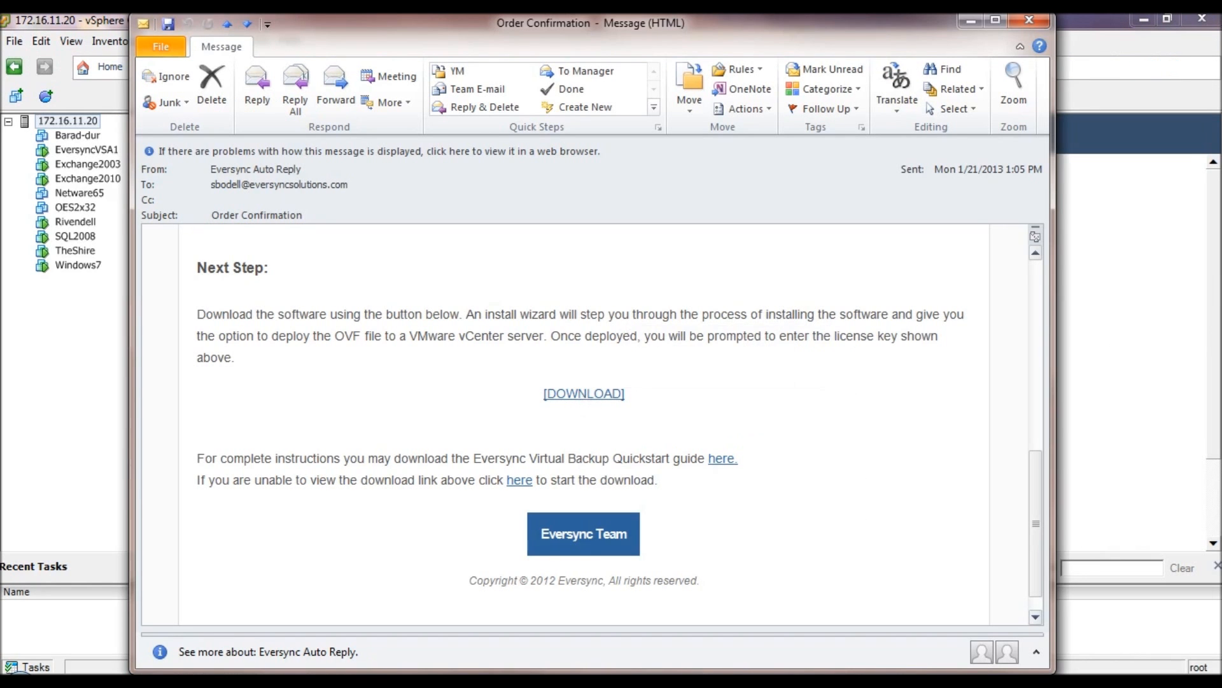
- Install EversyncVsaSetup-5.1.0.83 from Downloads, allow it to run, and minimize Explorer
key("alt+Tab")
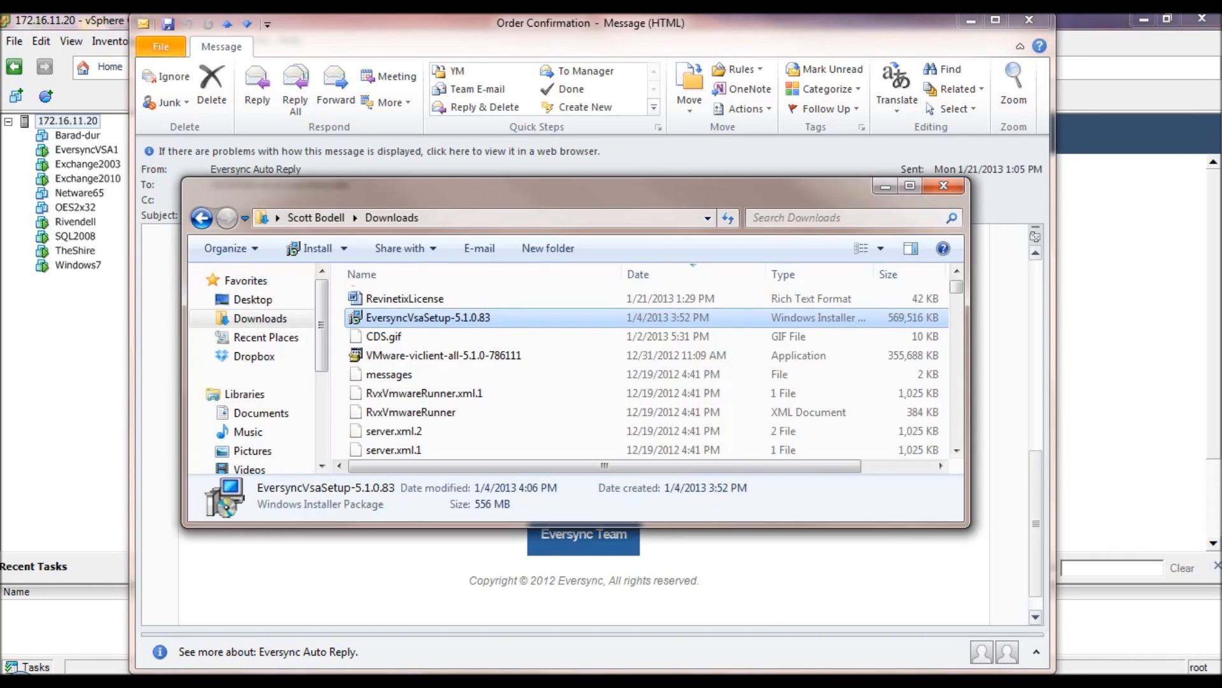
right_click(482, 318)
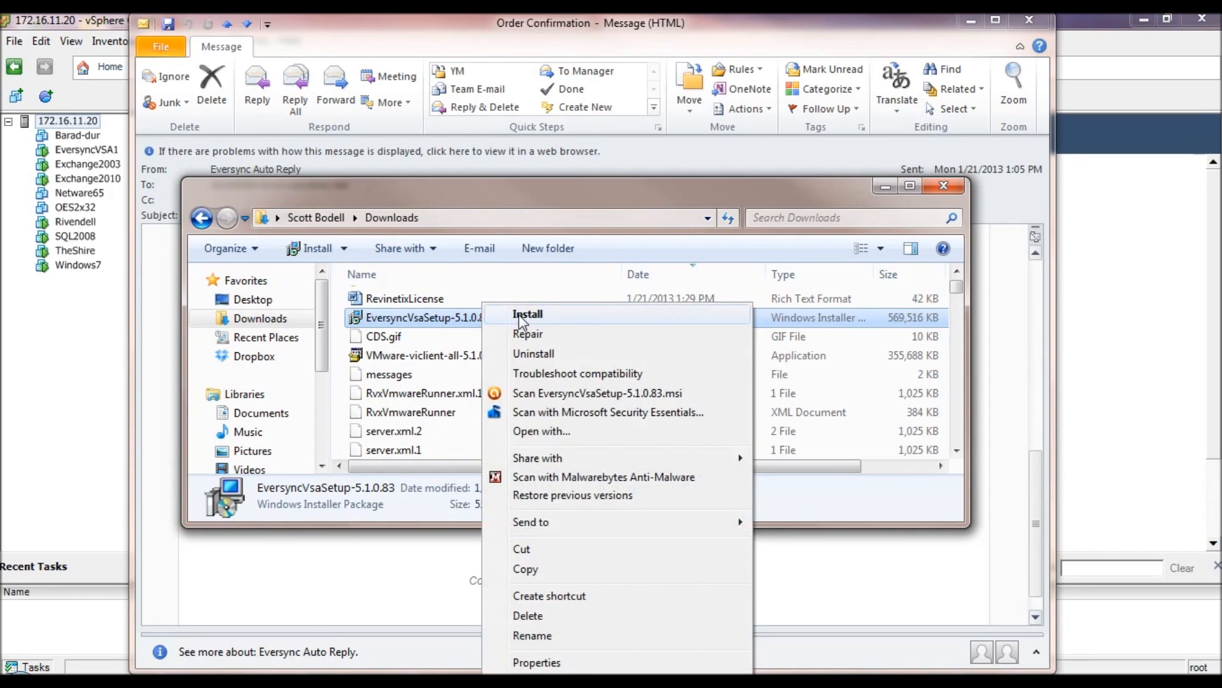
left_click(518, 315)
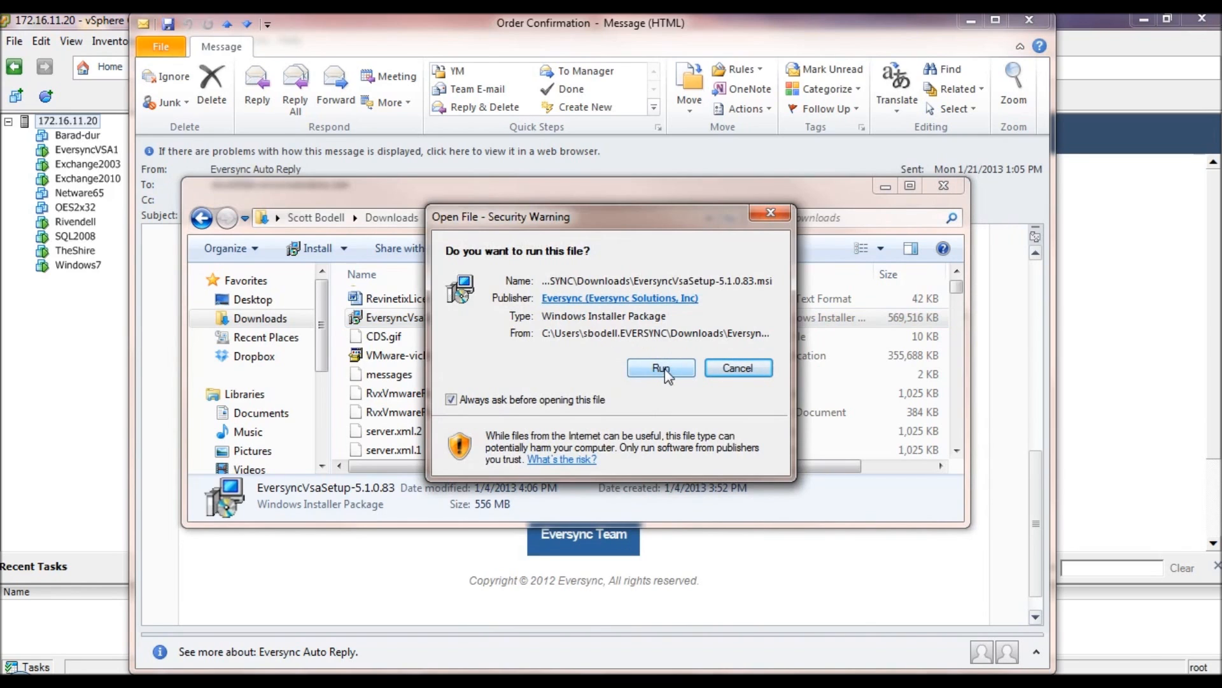
left_click(663, 368)
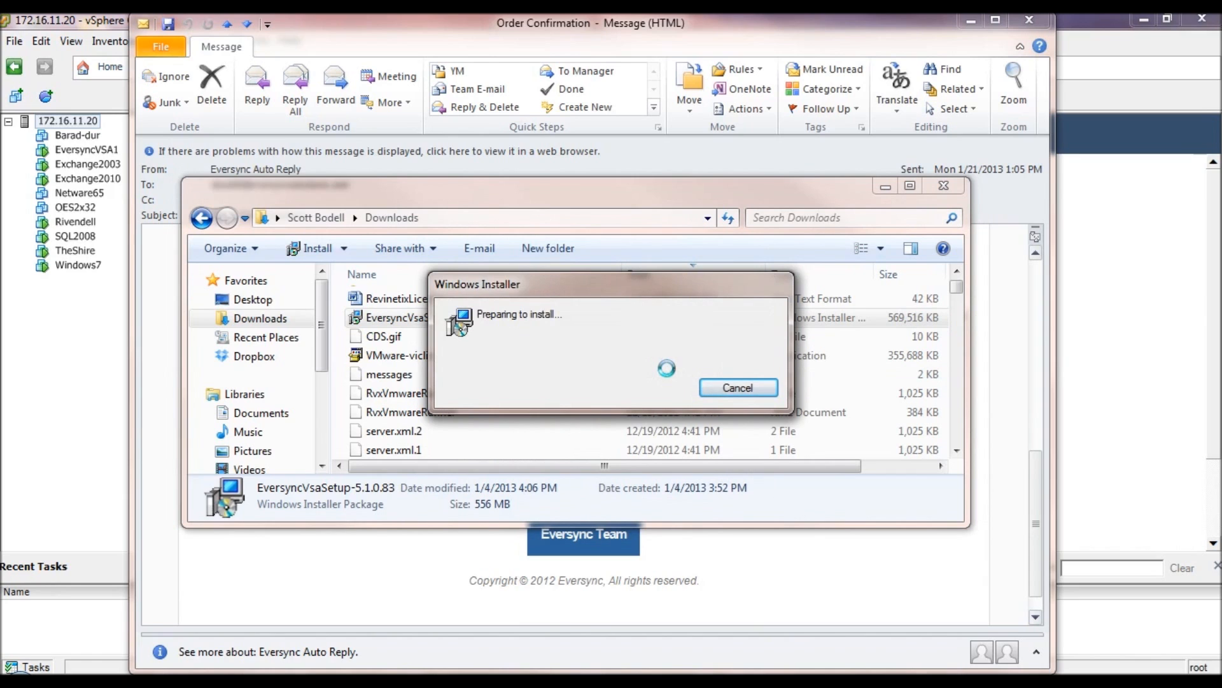
left_click(885, 188)
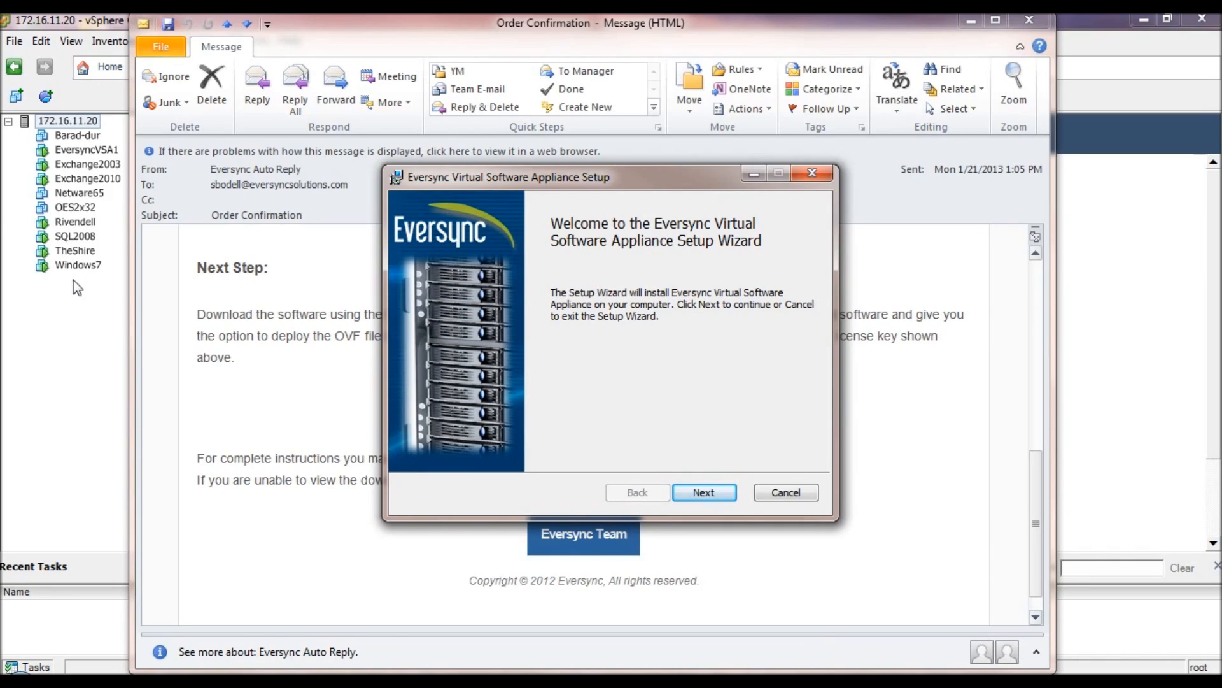
- Accept the license and install the appliance to the default C:\Program Files (x86)\Eversync Virtual Appliance\ folder
left_click(710, 492)
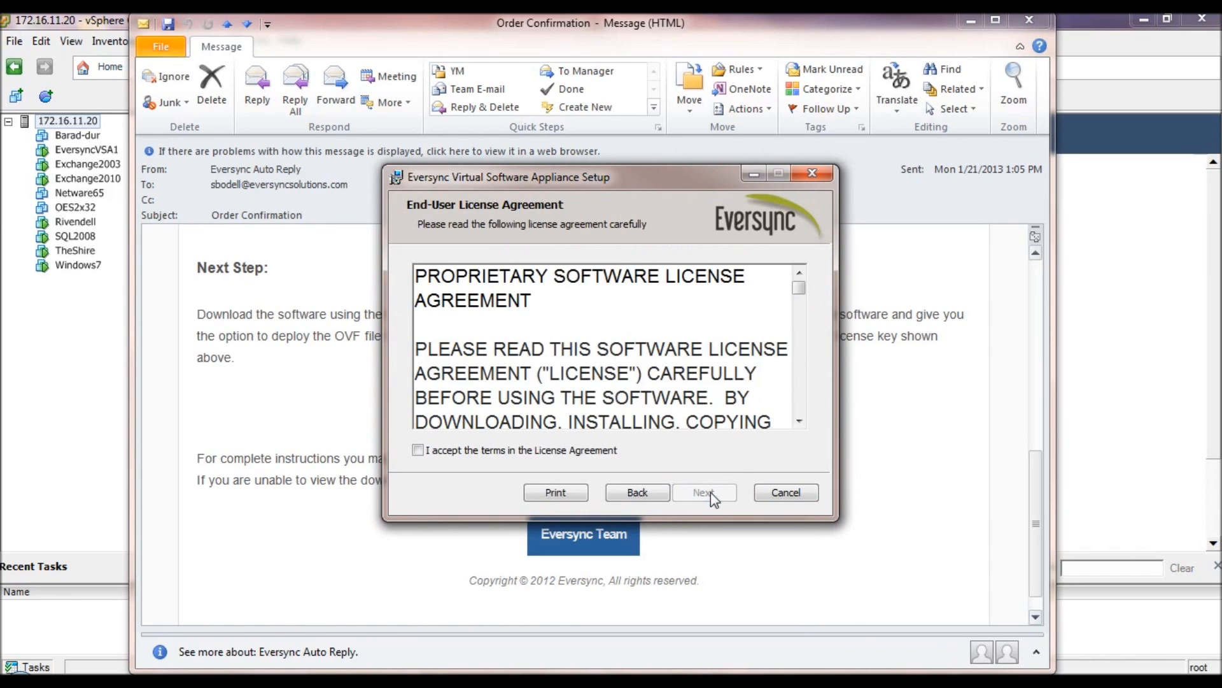
left_click(418, 451)
left_click(705, 493)
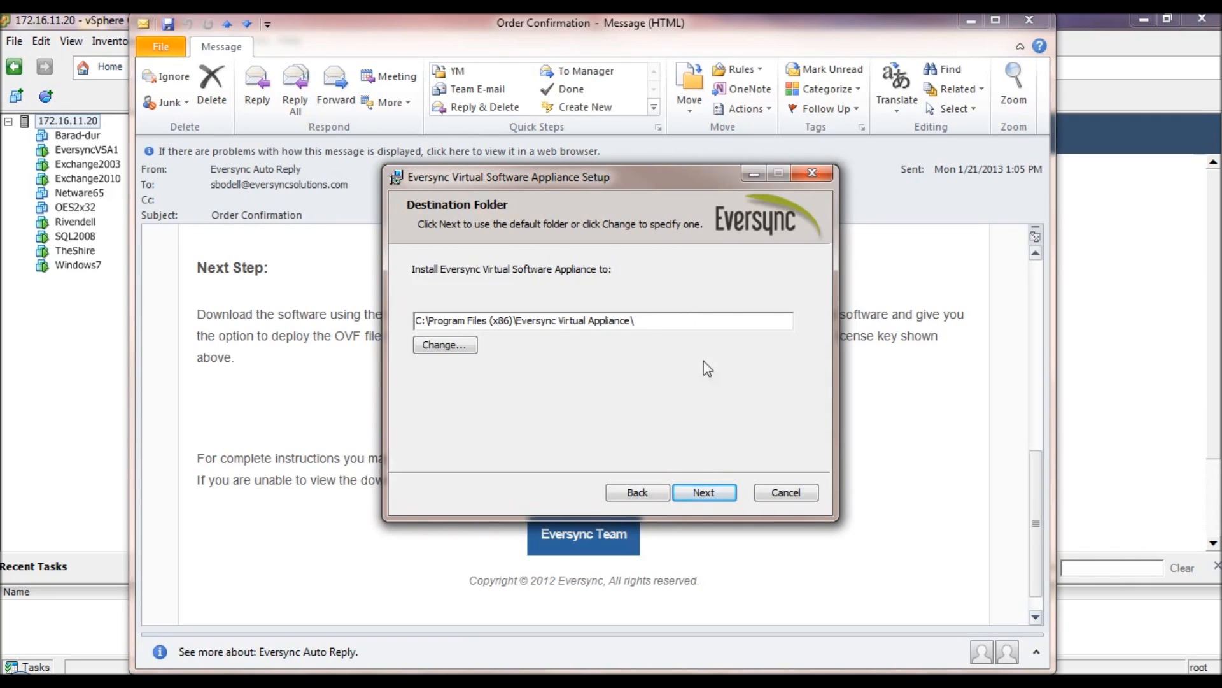
left_click(720, 492)
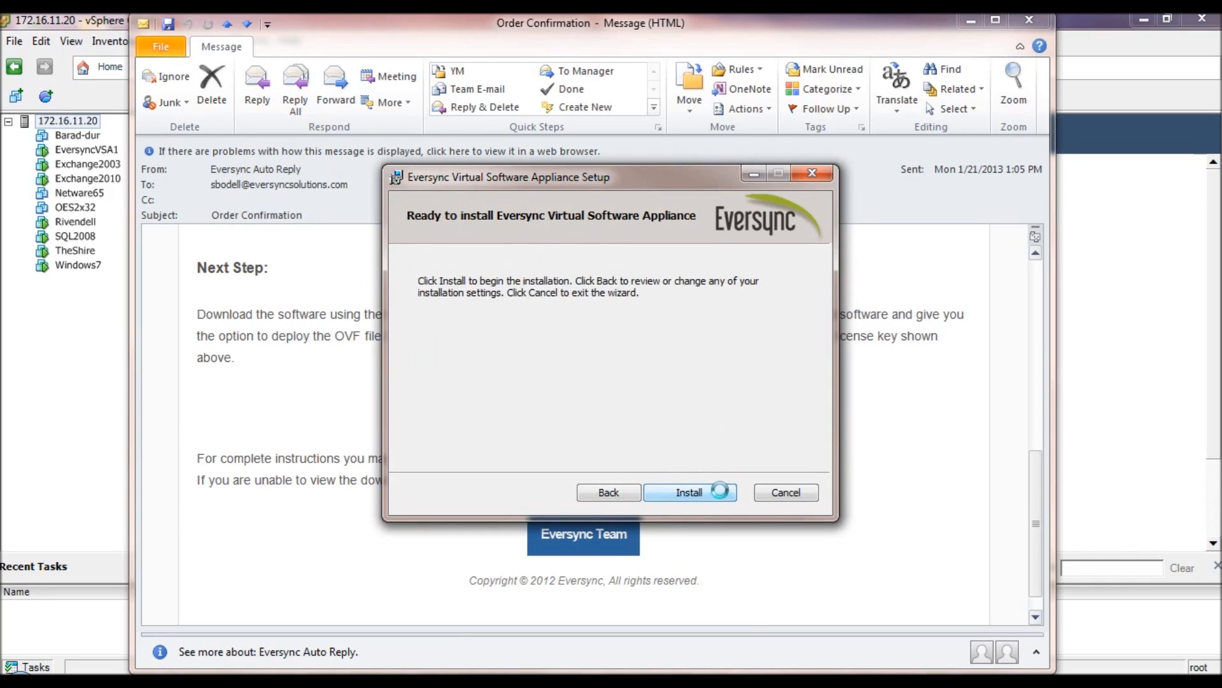
left_click(709, 494)
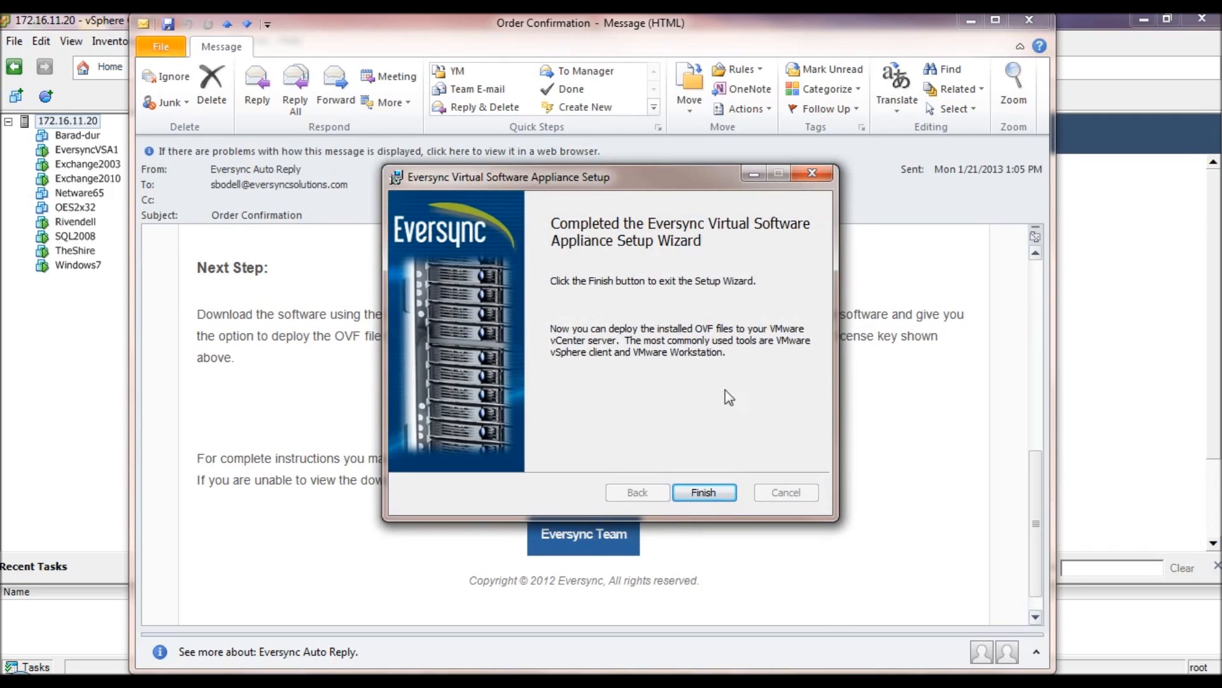
left_click(716, 494)
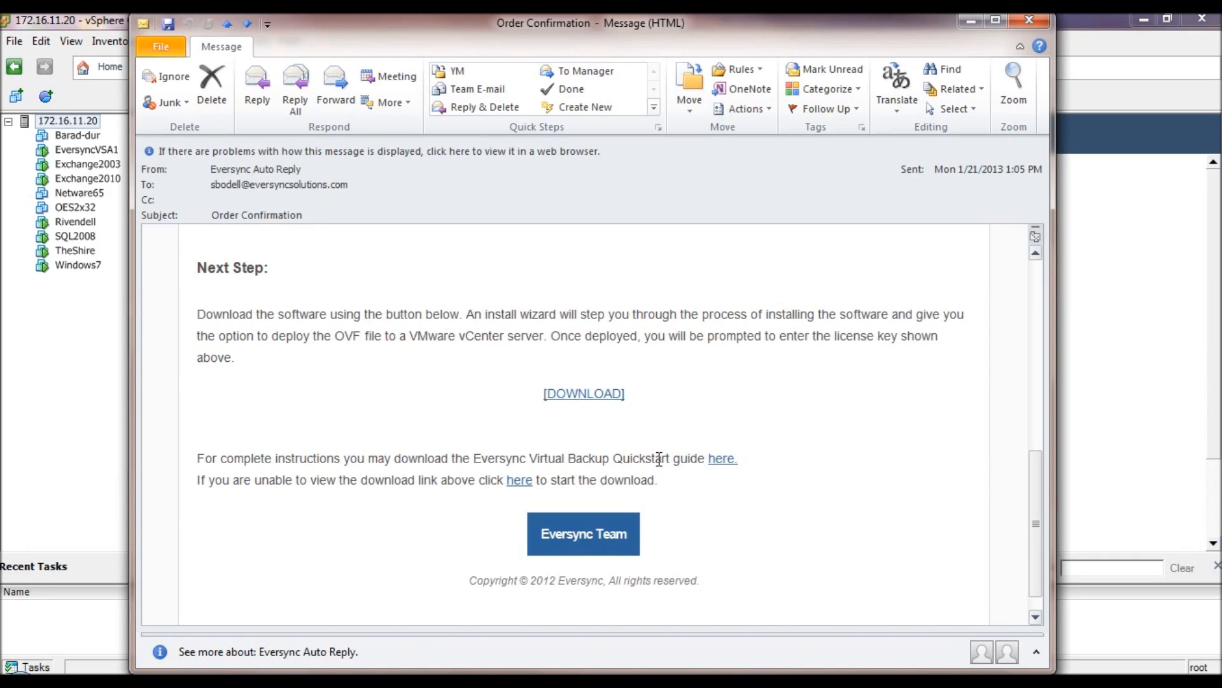
- Close the email and start Deploy OVF Template with the installed Eversync vsa source
left_click(1029, 20)
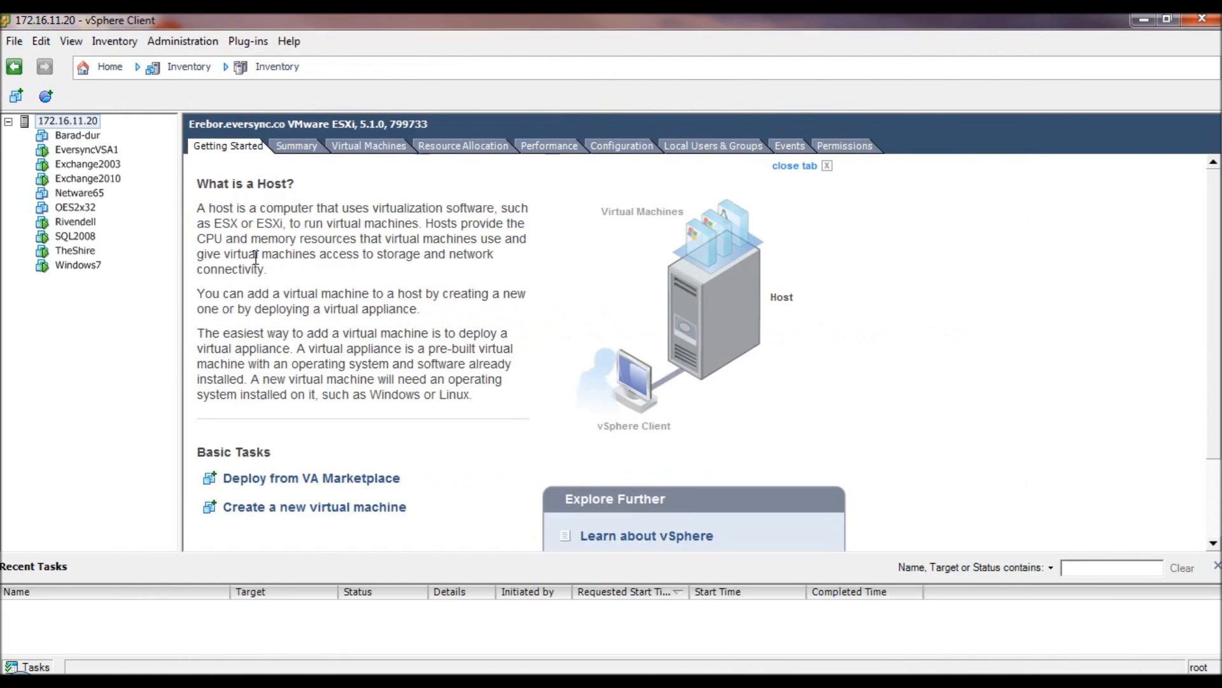
left_click(14, 41)
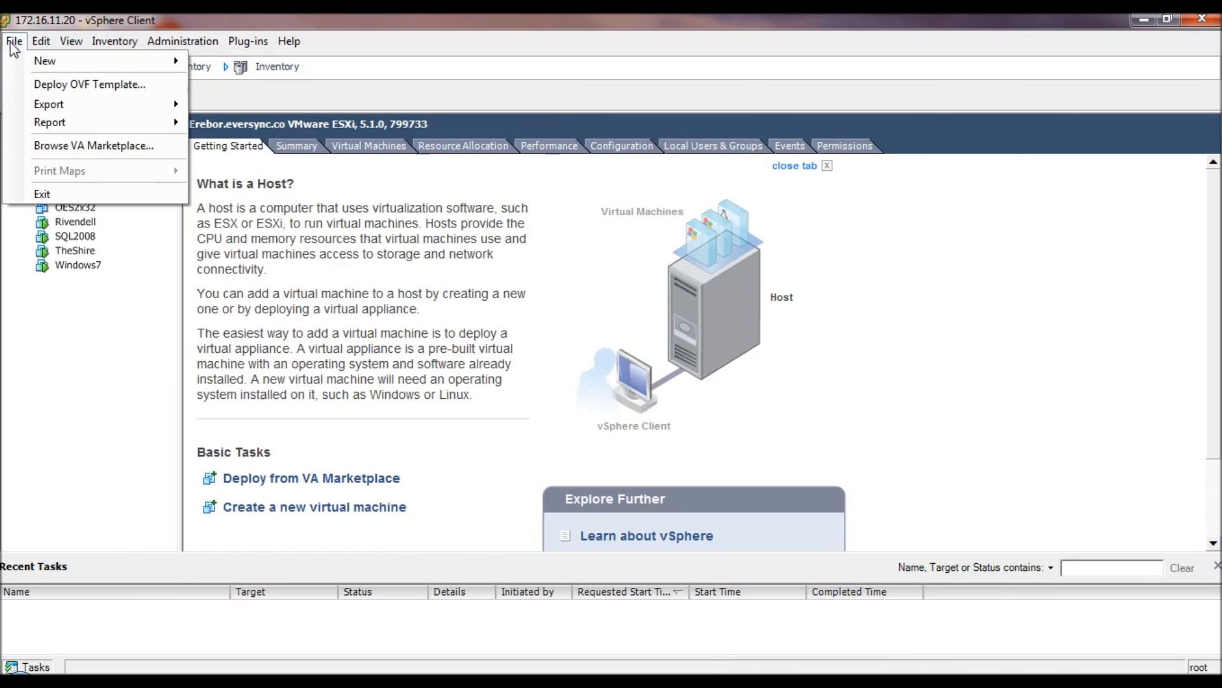
left_click(115, 89)
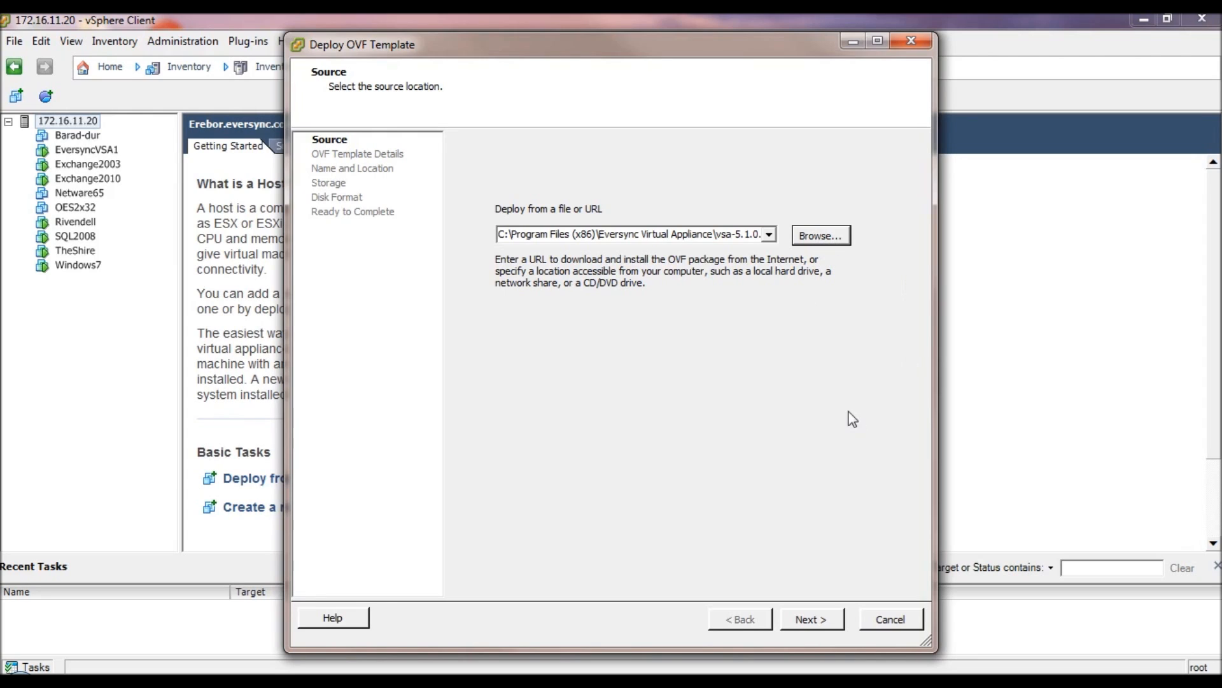
left_click(808, 618)
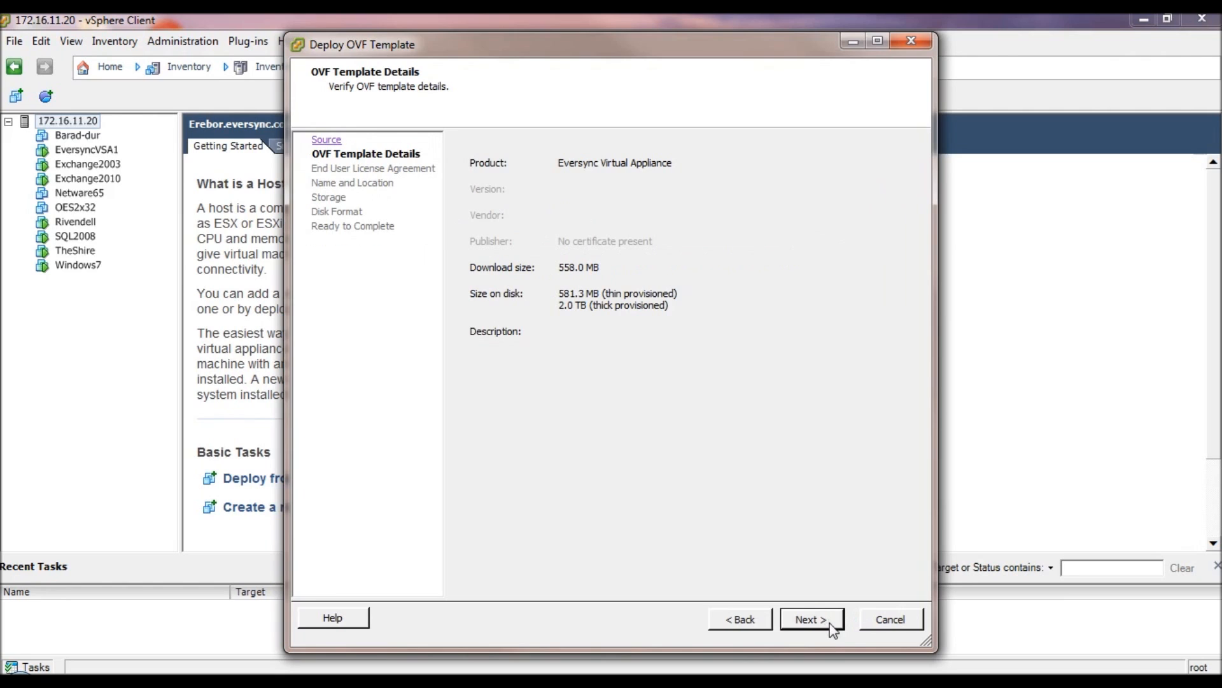
left_click(833, 620)
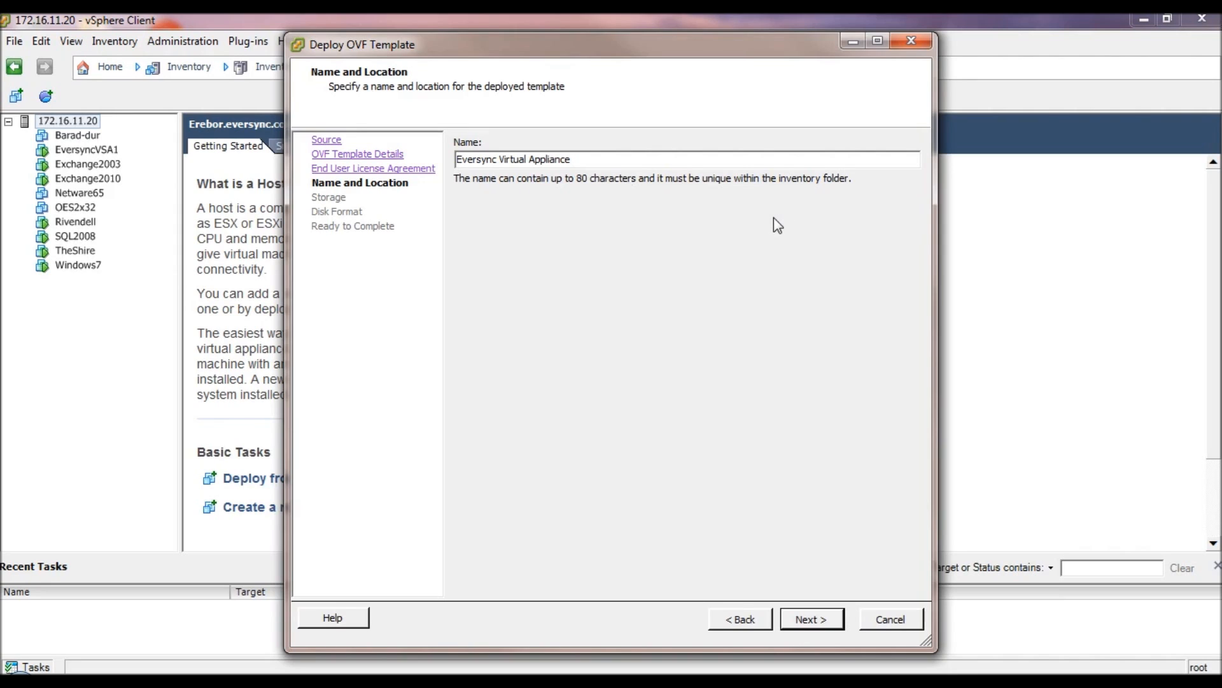
- Name the VM 'Eversync Virtual Backup', keep datastore Angmar, and use Thin Provision disks
key("BackSpace")
key("BackSpace")
key("BackSpace")
key("BackSpace")
key("BackSpace")
key("BackSpace")
key("BackSpace")
key("BackSpace")
key("BackSpace")
type("Backup")
left_click(819, 620)
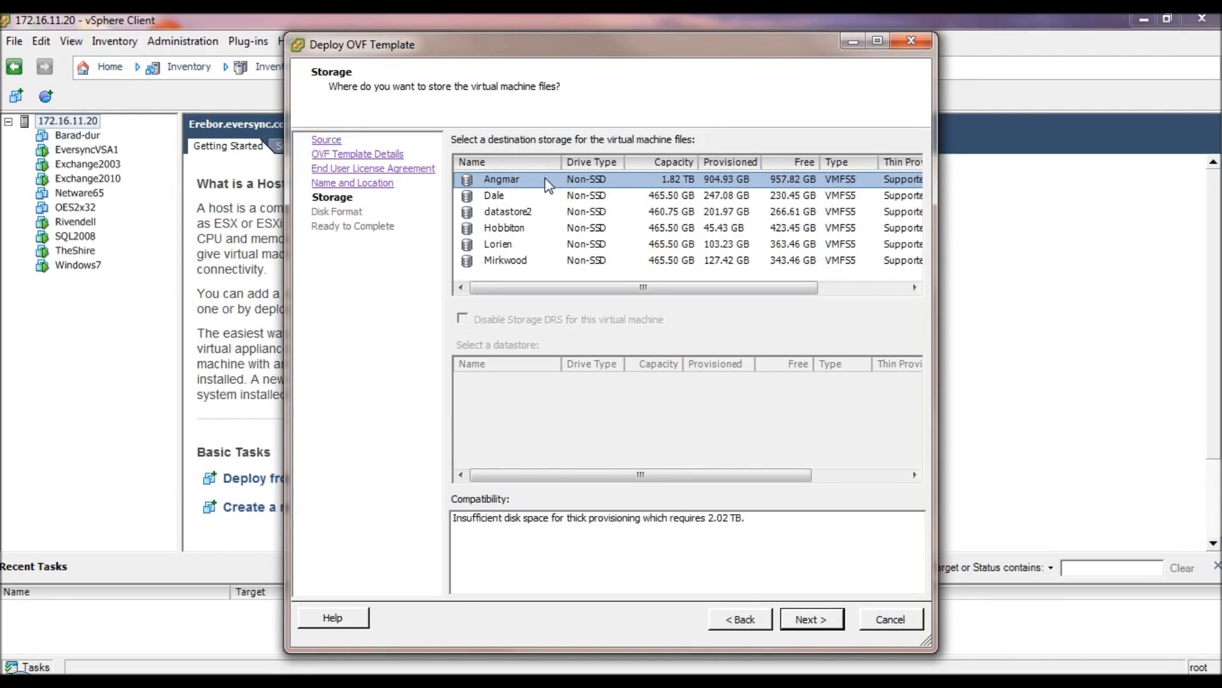
left_click(815, 621)
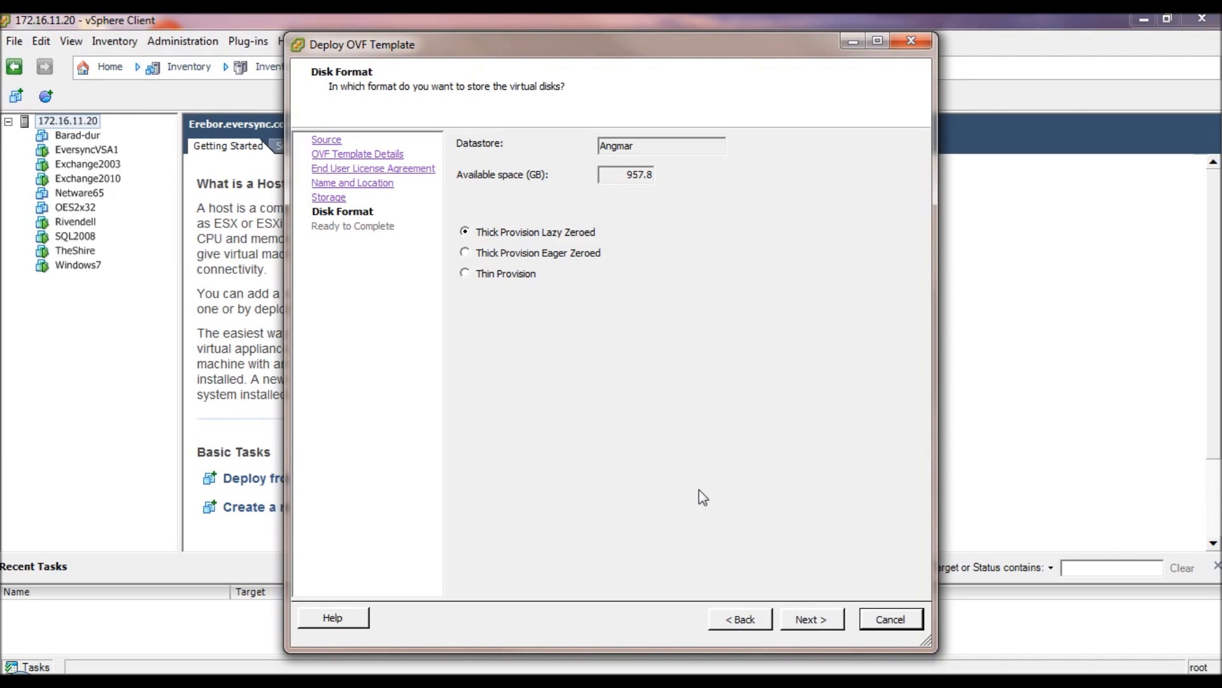
left_click(466, 274)
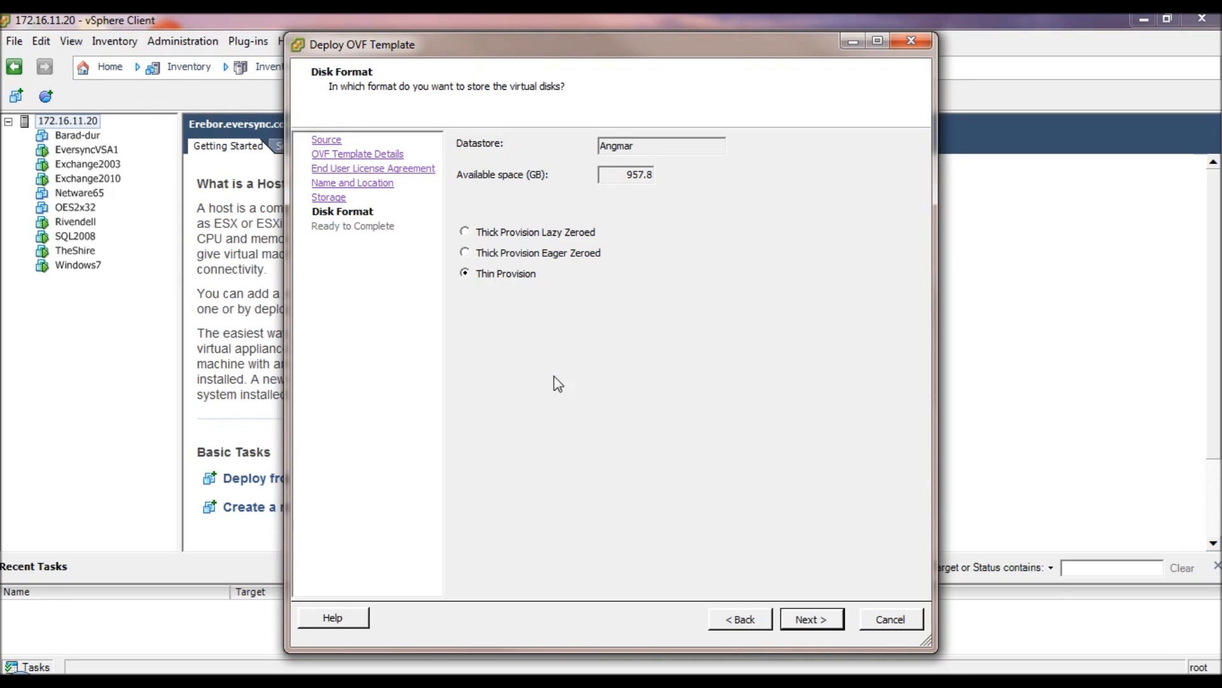
key("Return")
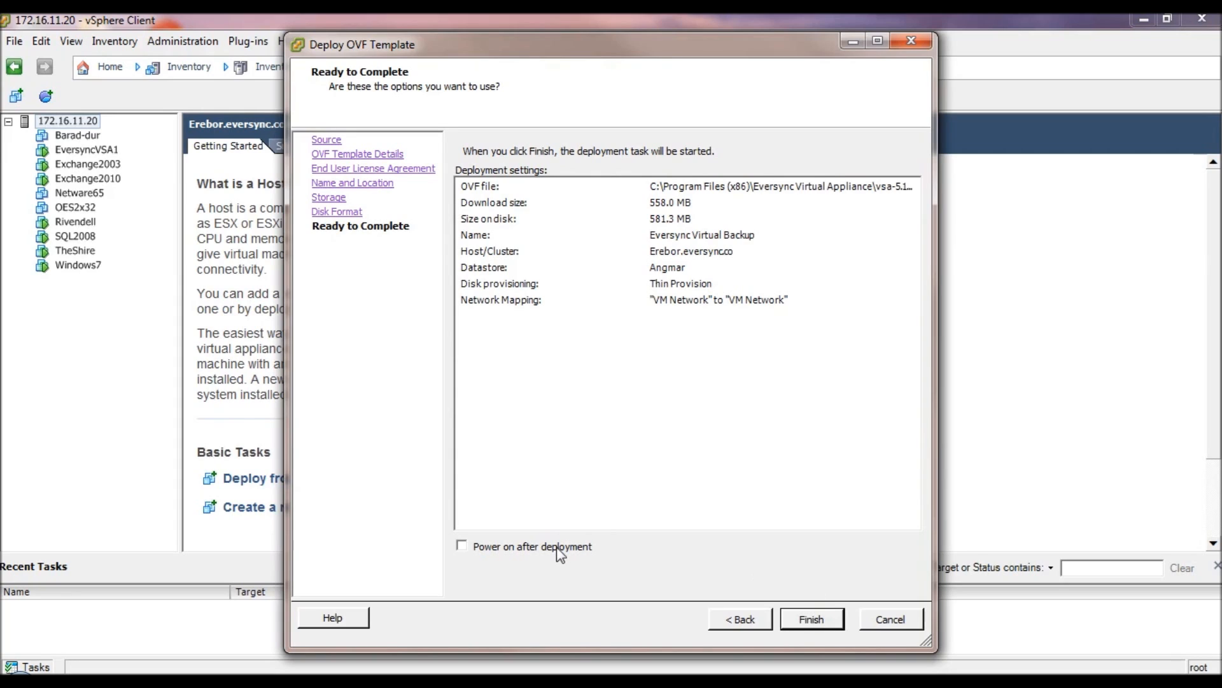
- Finish the OVF deployment and select the new Eversync Virtual Backup VM in the inventory
left_click(815, 621)
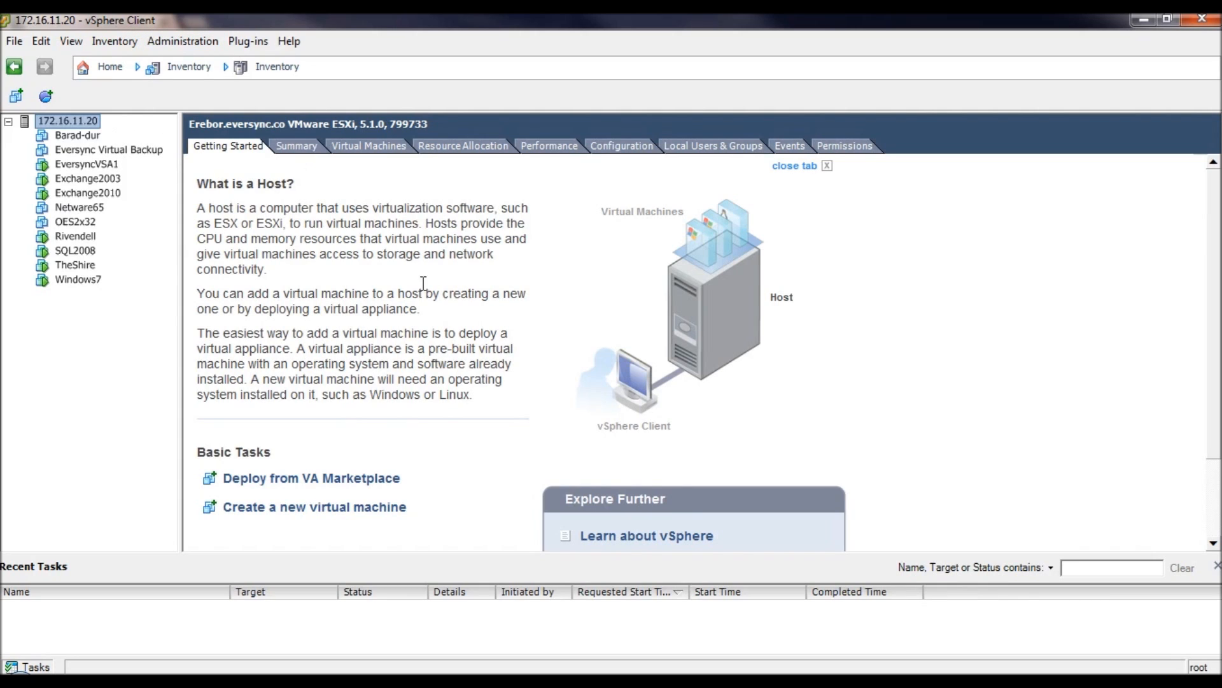
left_click(144, 152)
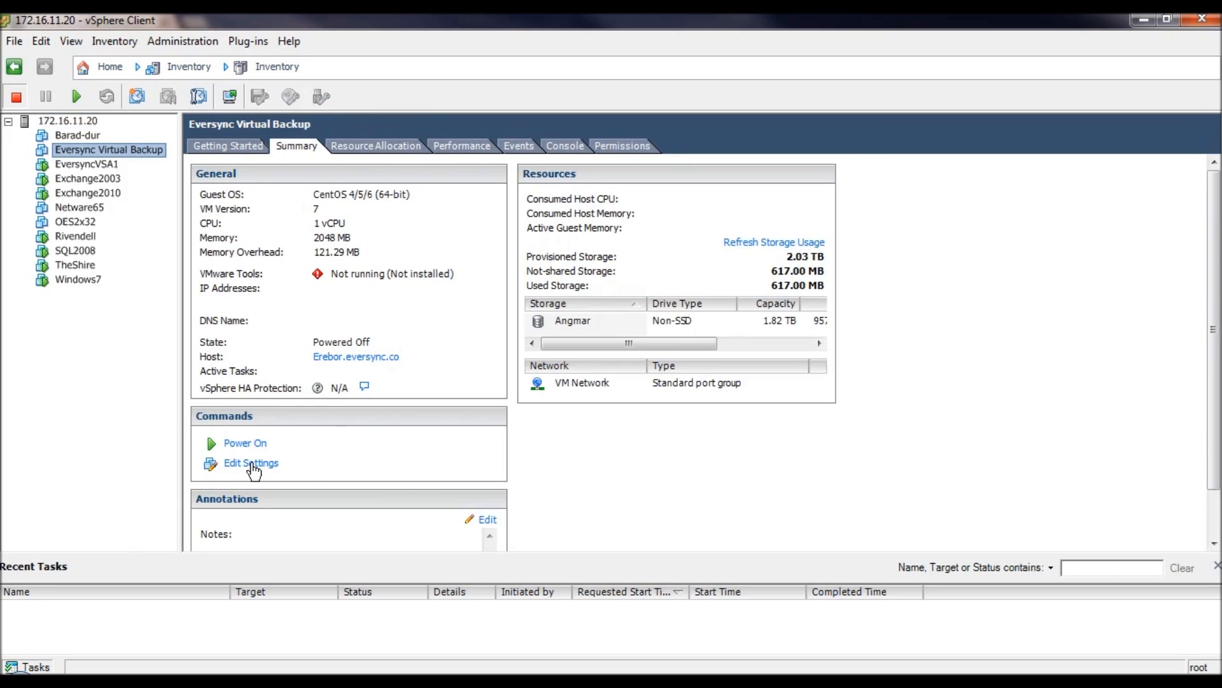
- Open Edit Settings for the Eversync Virtual Backup VM from its Summary Commands
left_click(251, 464)
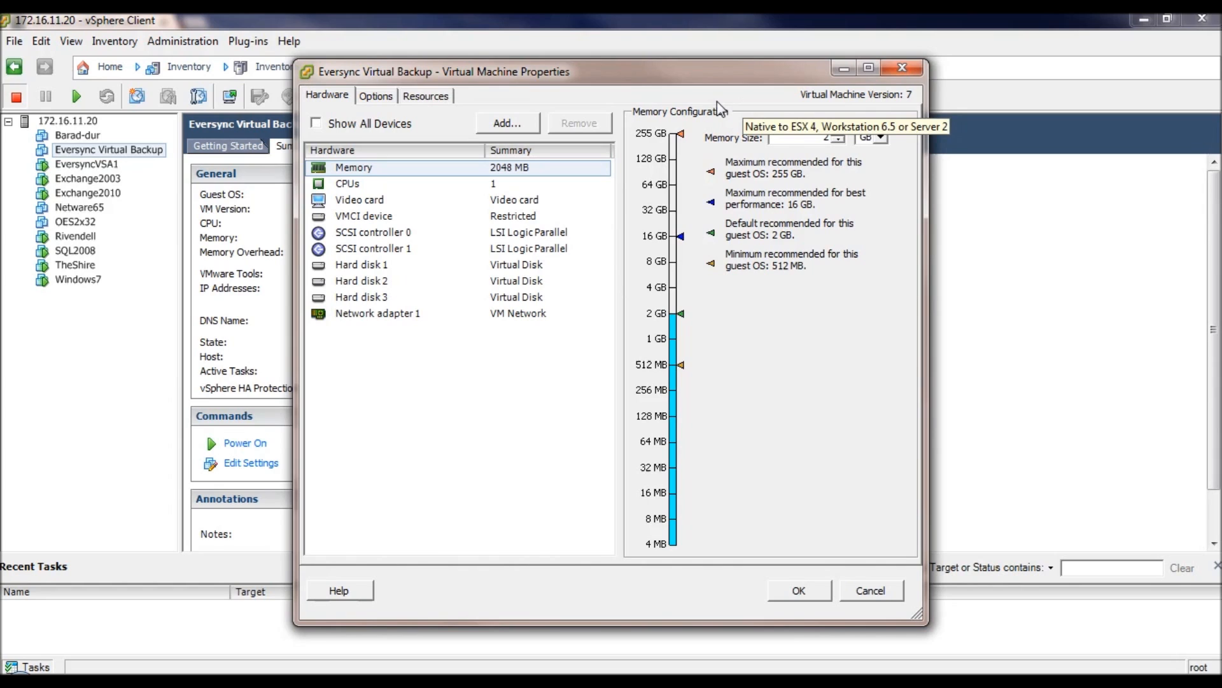
- Remove the 180 GB Hard disk 2 and delete its files from disk
left_click(390, 265)
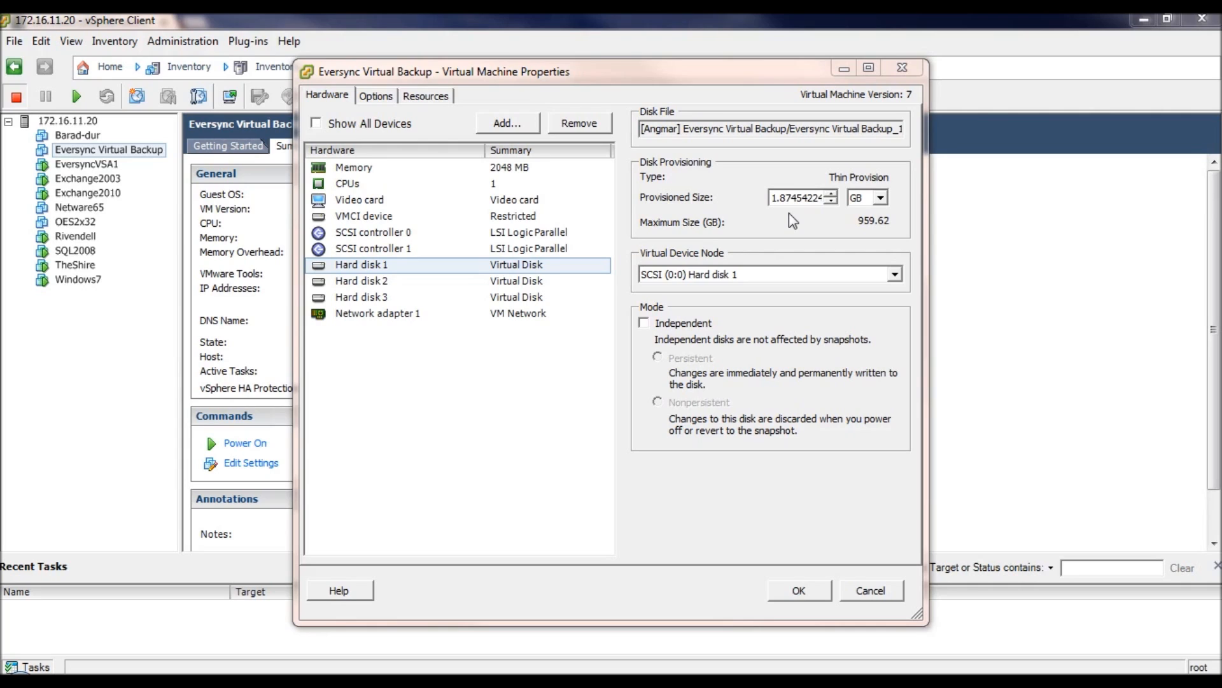
left_click(430, 281)
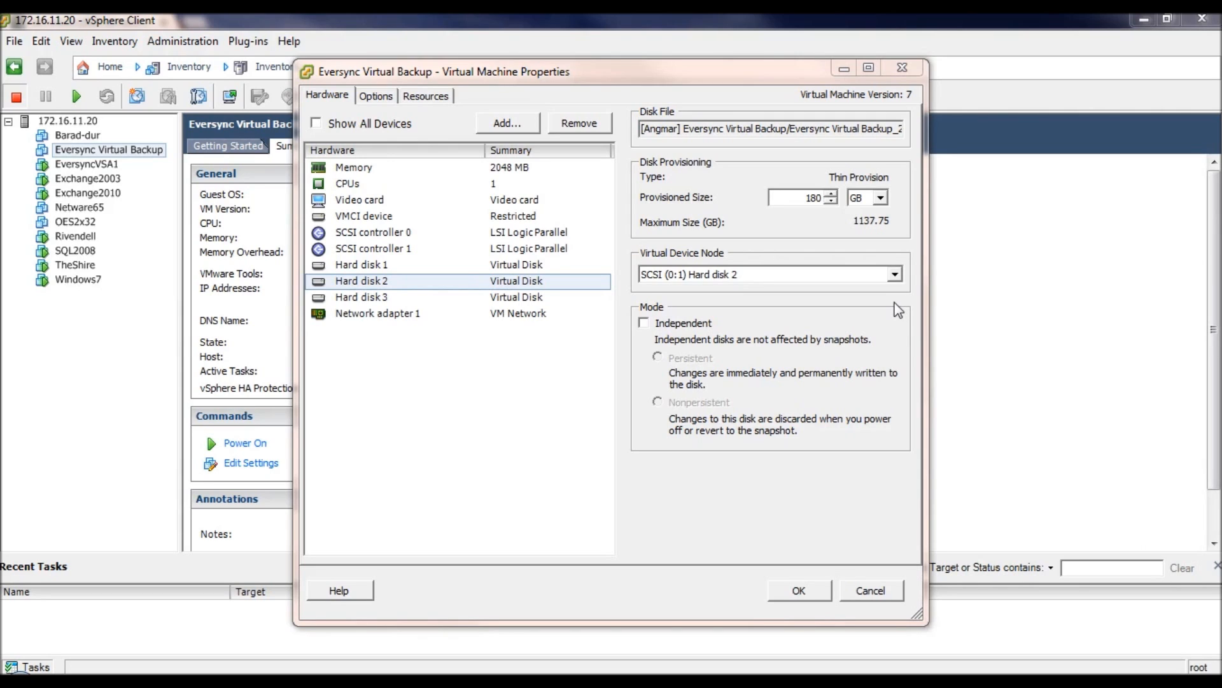
left_click(545, 281)
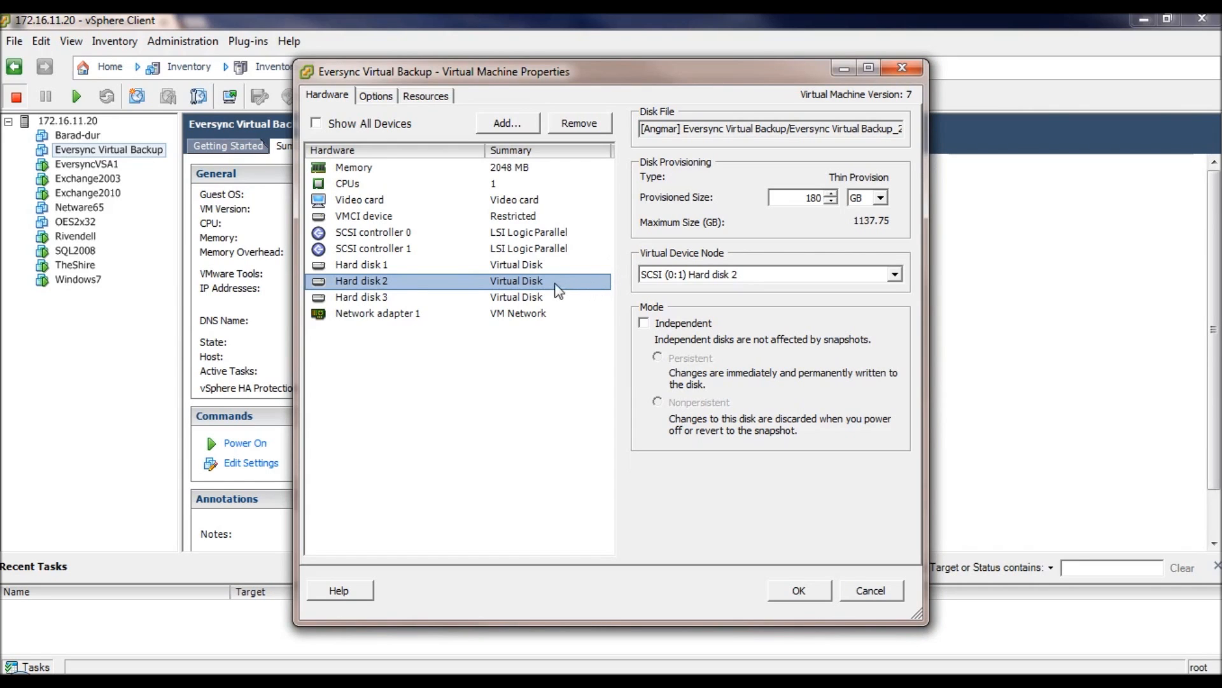
left_click(586, 129)
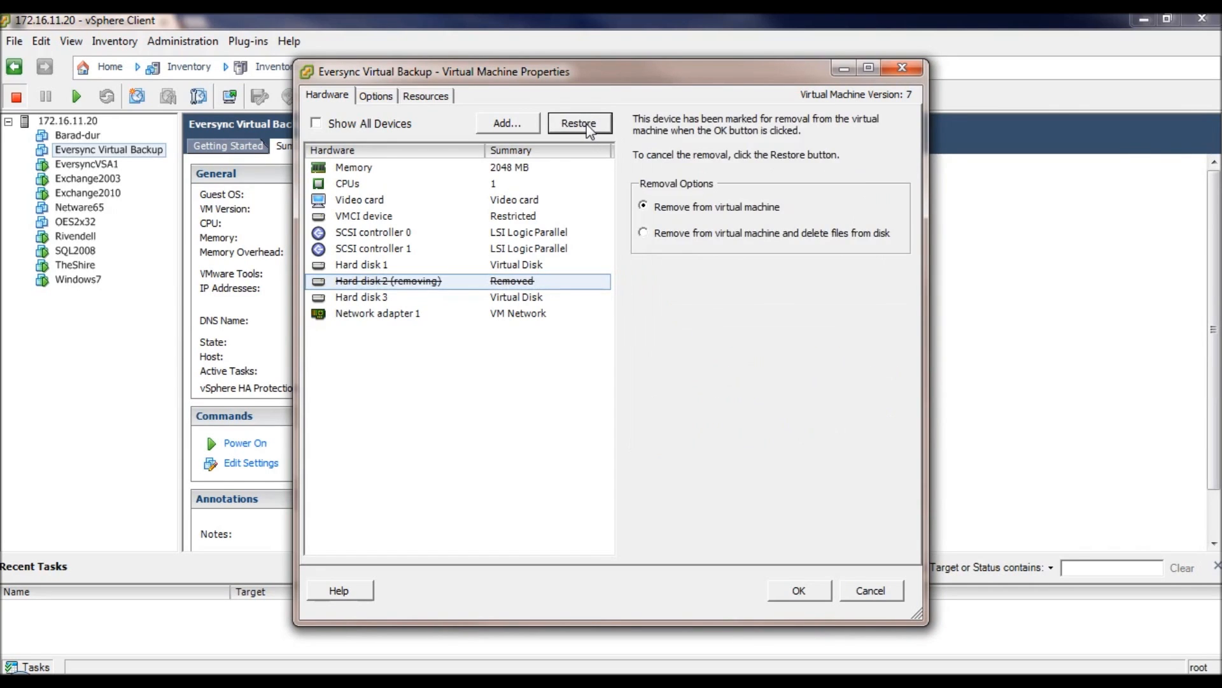
left_click(646, 233)
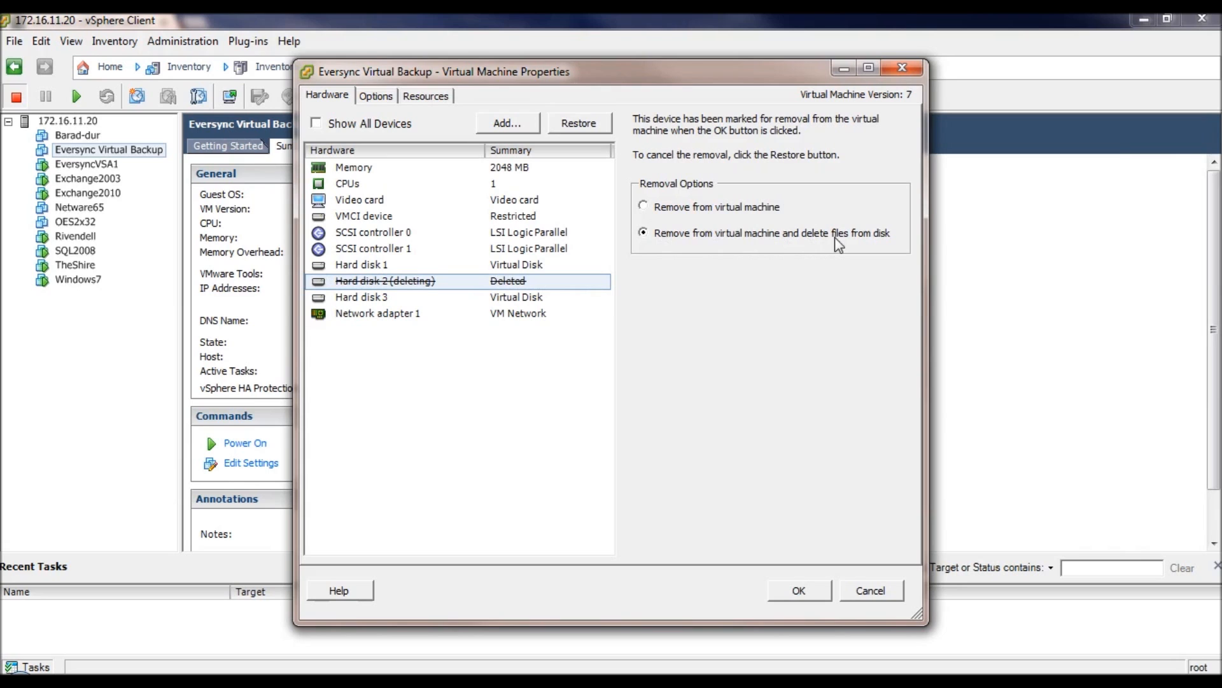
left_click(800, 594)
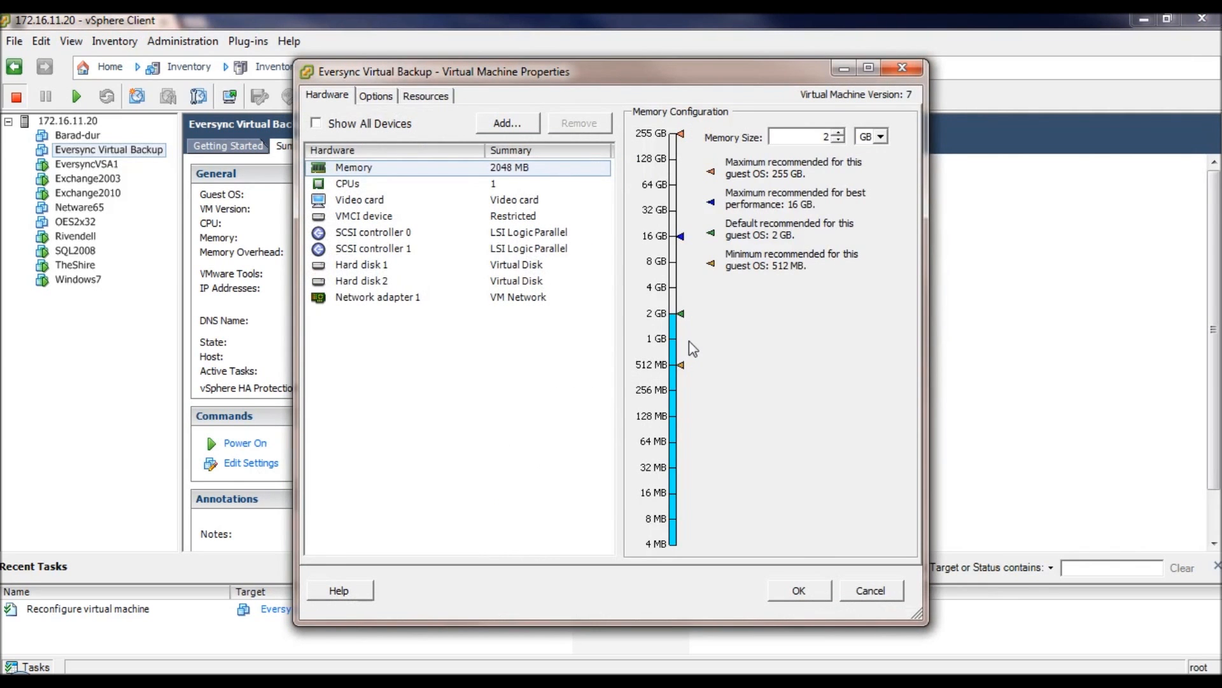
- Review Hard disk 1 and Hard disk 2, then start the Add Hardware wizard
left_click(382, 265)
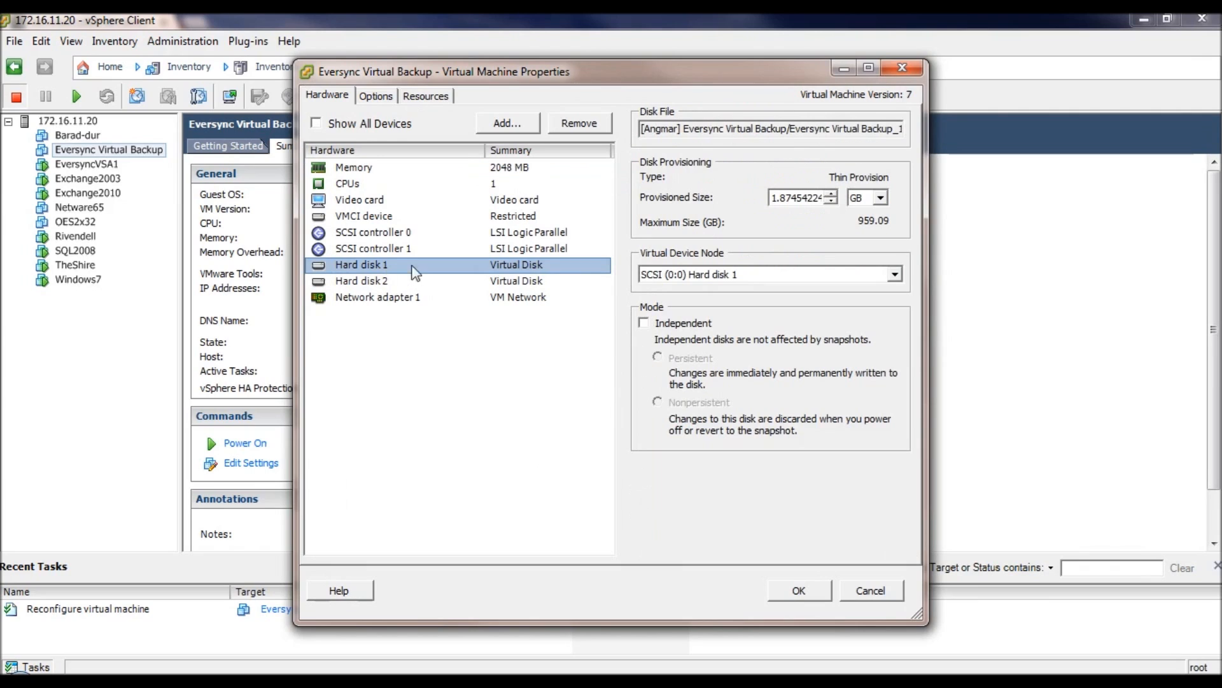
left_click(398, 284)
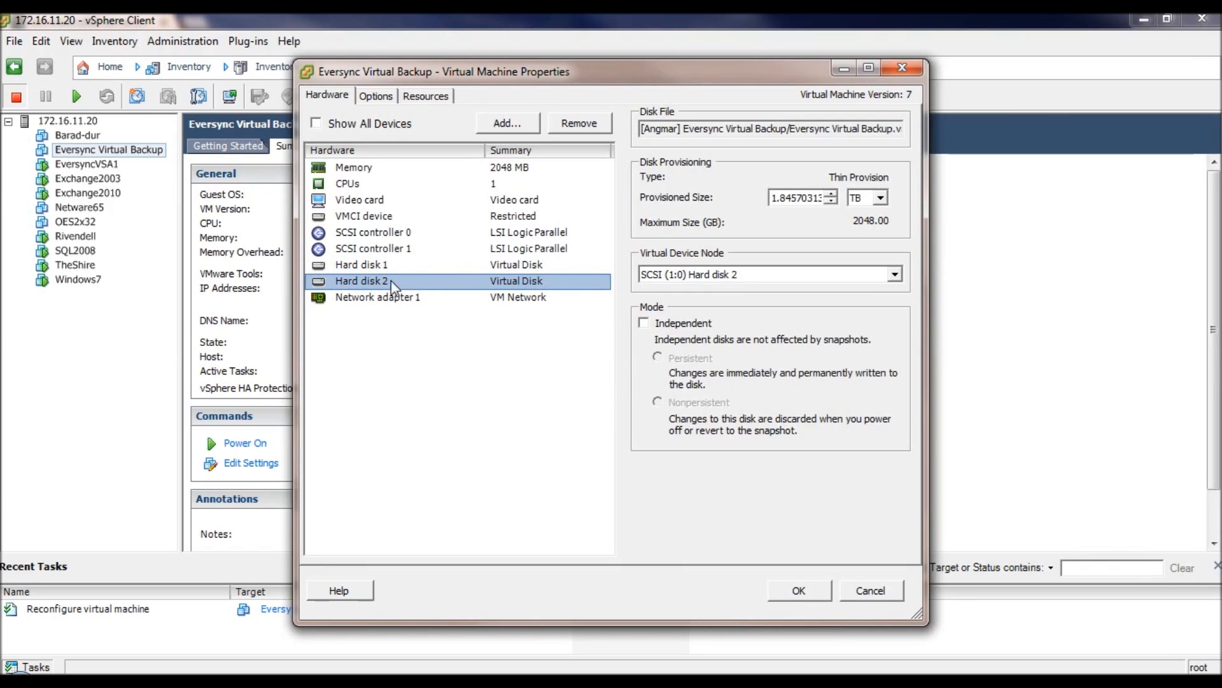
left_click(516, 125)
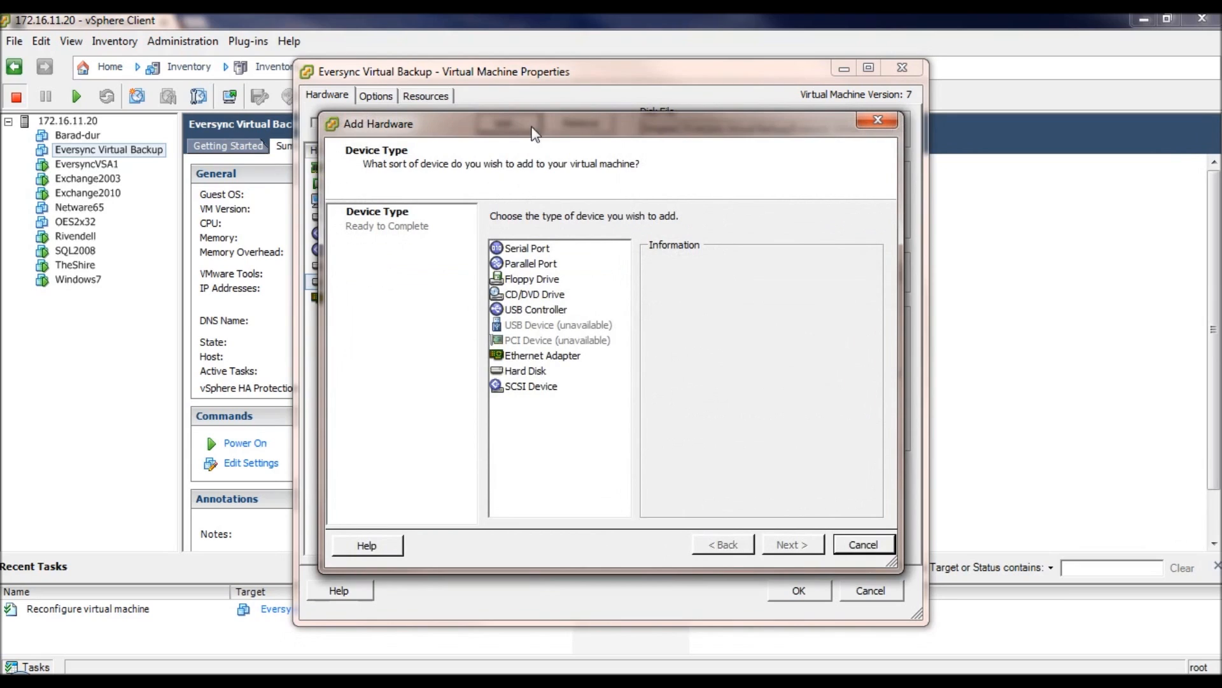
- Add a new 180 GB virtual hard disk stored on a specified datastore
left_click(538, 377)
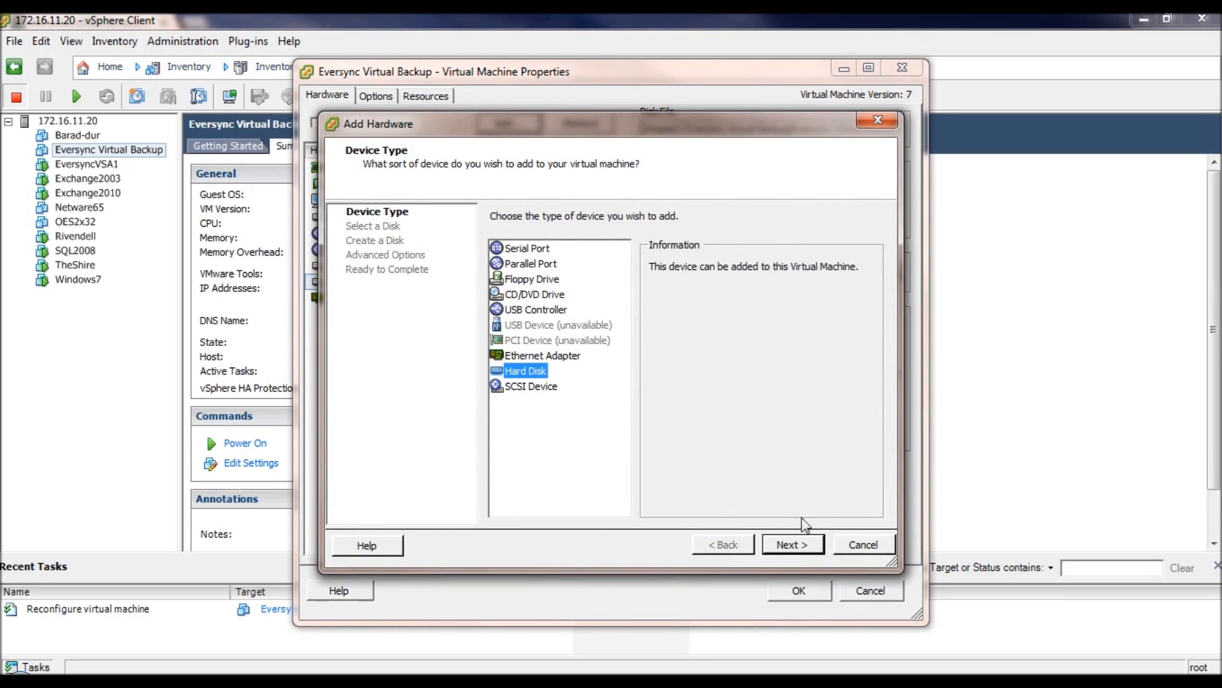
left_click(805, 549)
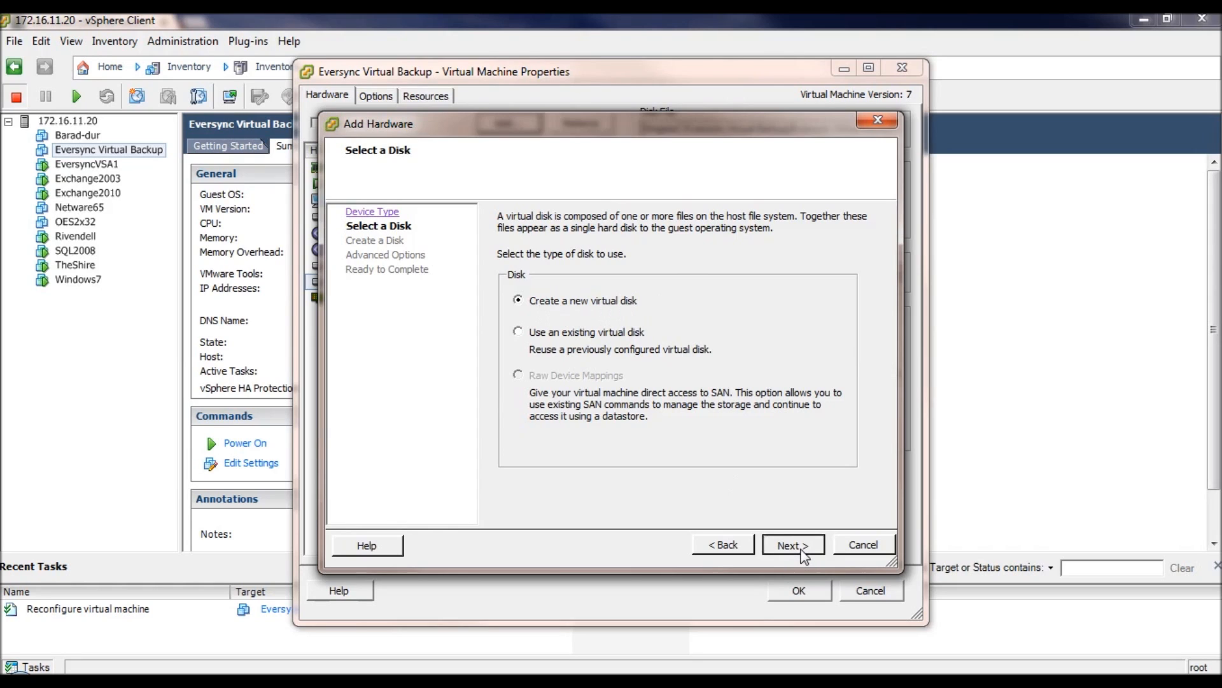
left_click(801, 551)
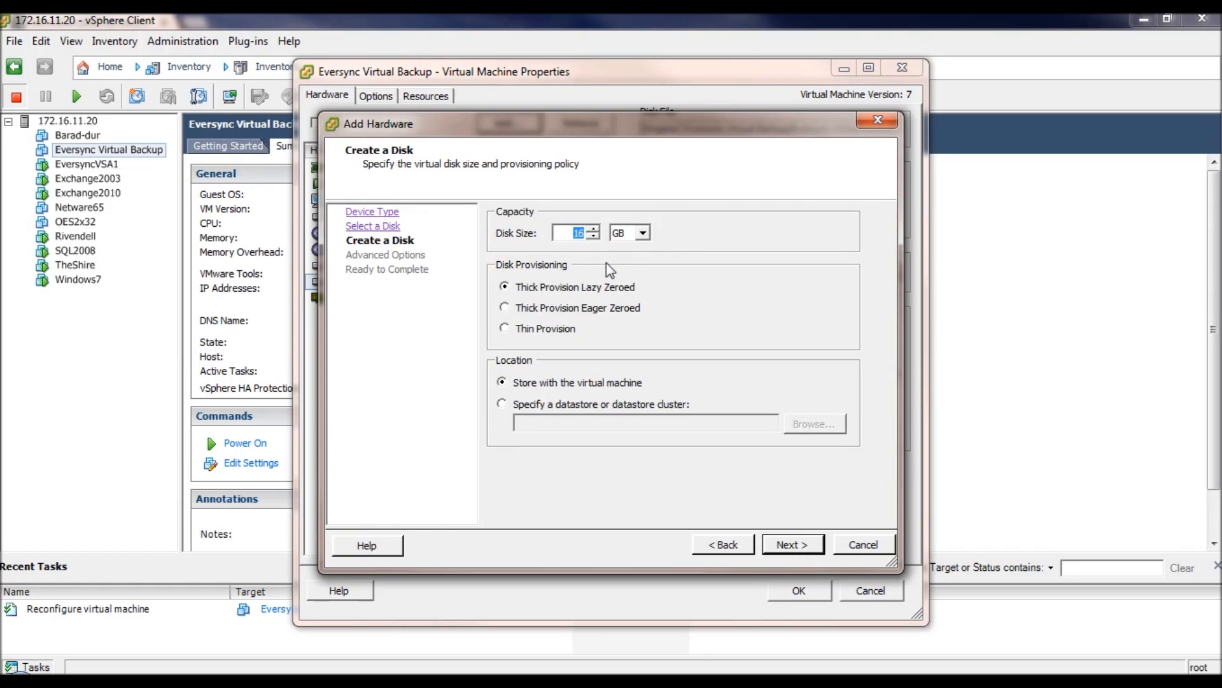
type("180")
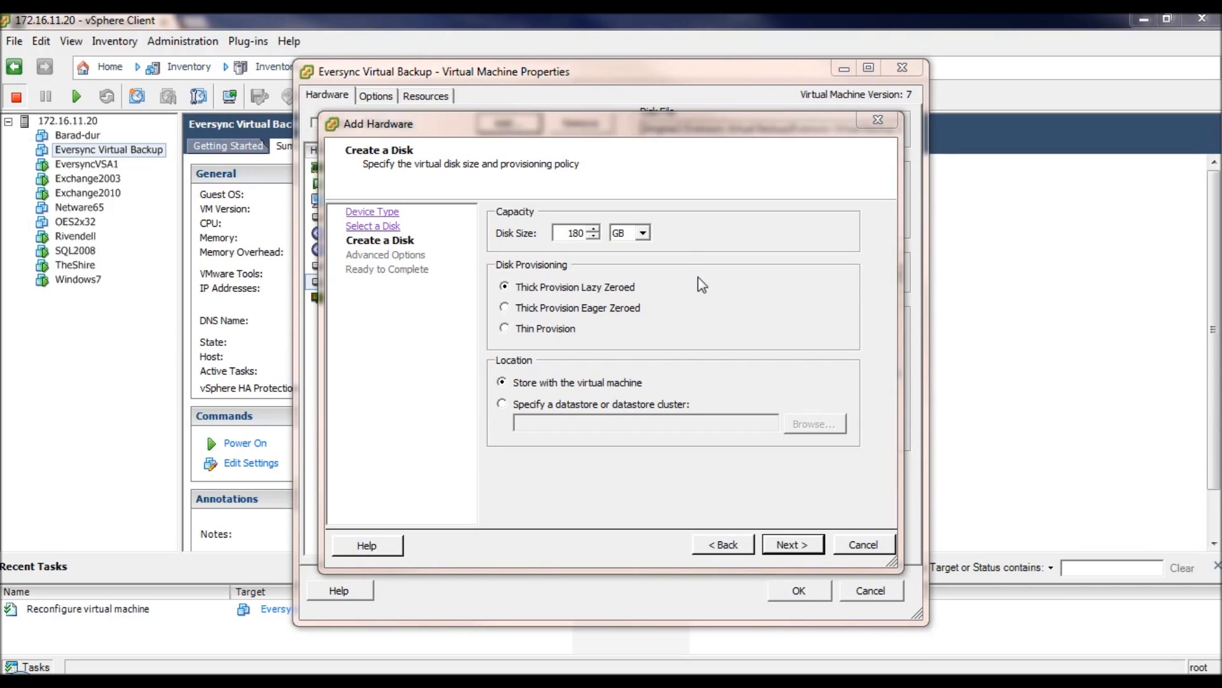
left_click(506, 403)
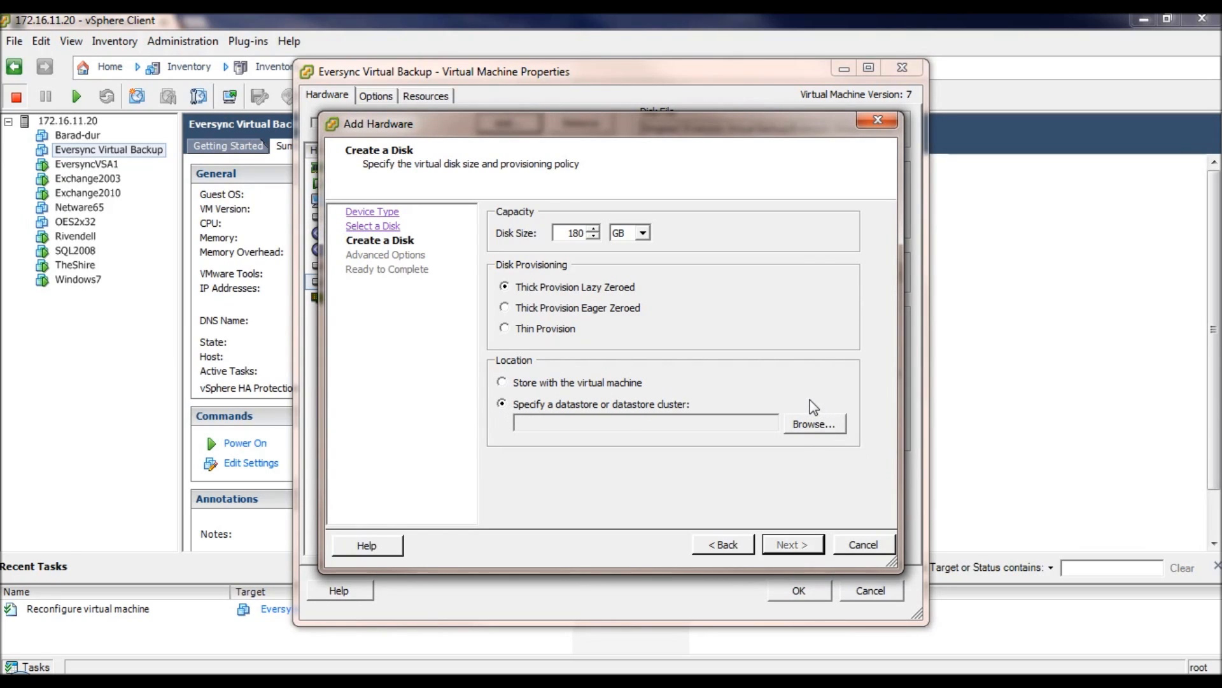
- Put the new 180 GB disk on the Hobbiton datastore in Independent-Persistent mode and finish the wizard
left_click(815, 424)
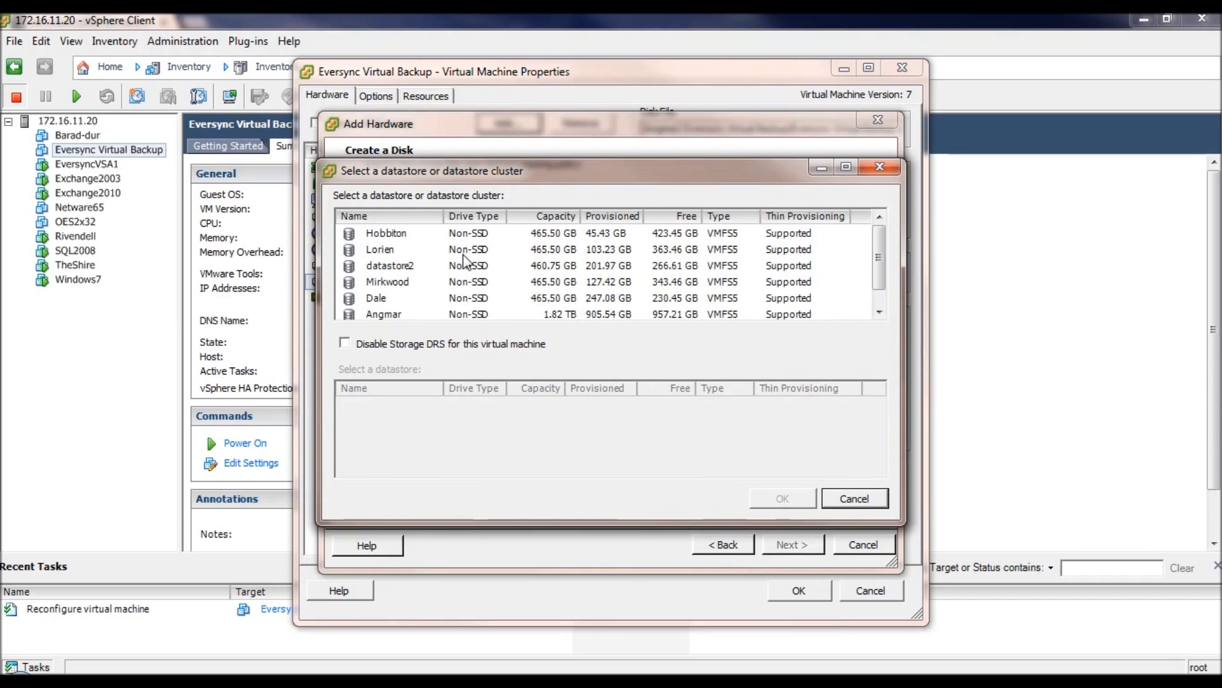
left_click(471, 234)
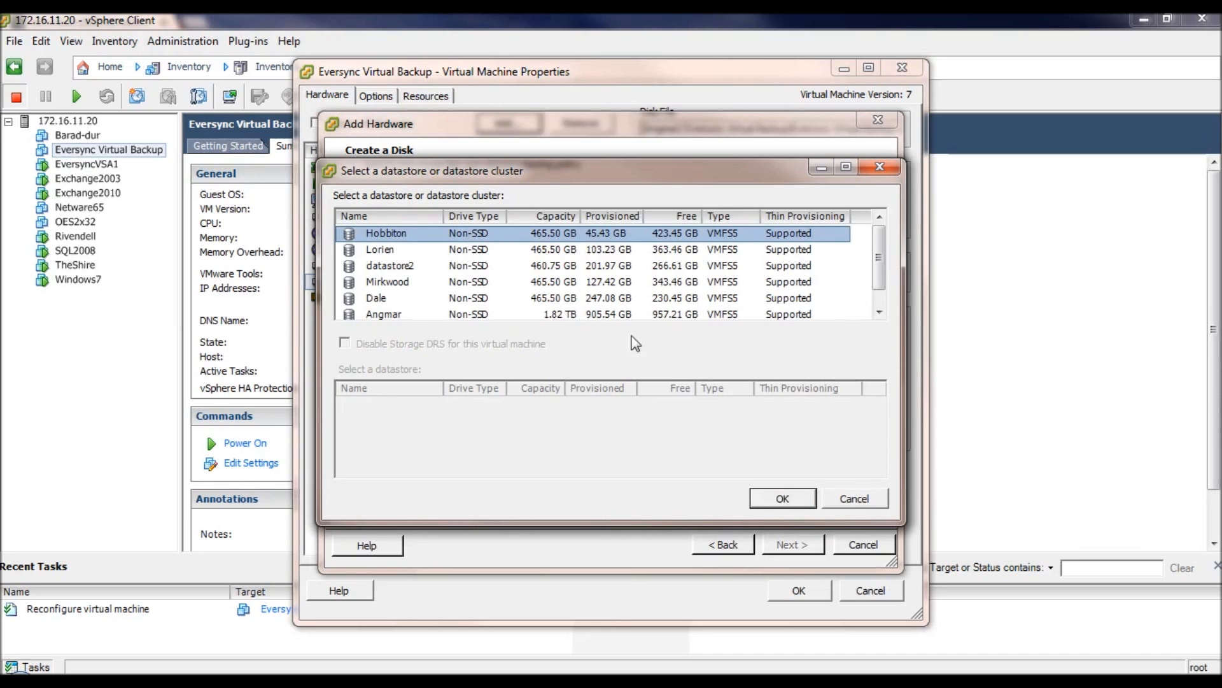
left_click(783, 498)
left_click(803, 546)
left_click(804, 546)
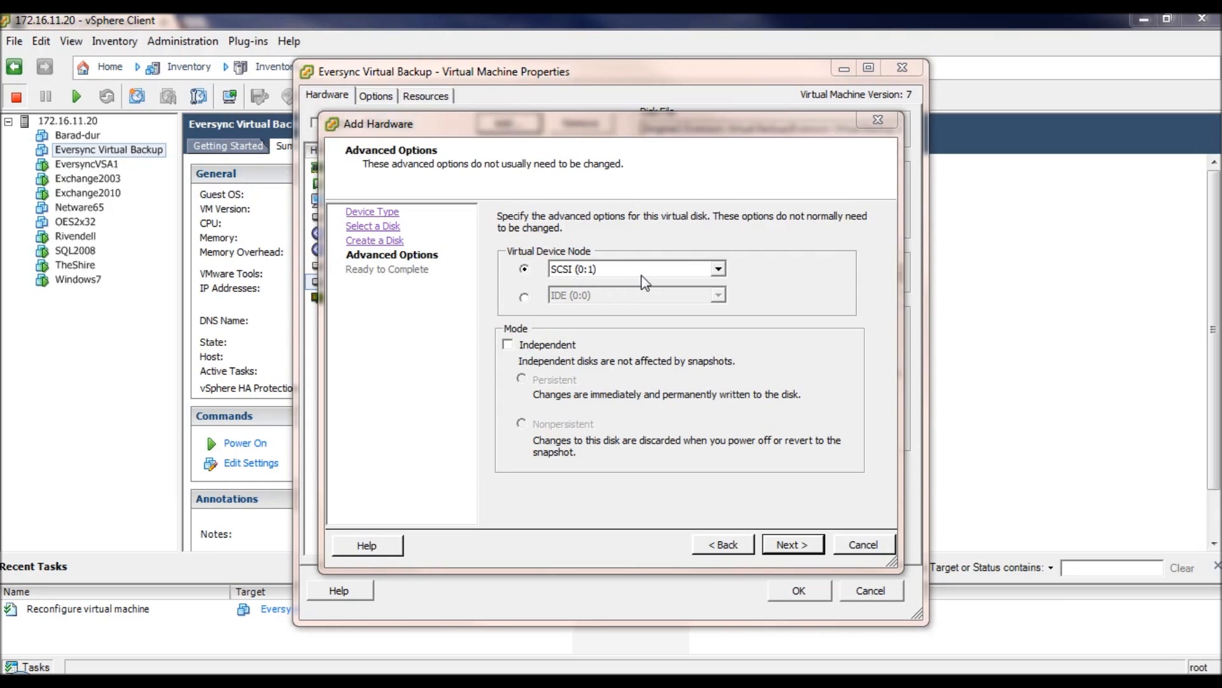
left_click(508, 345)
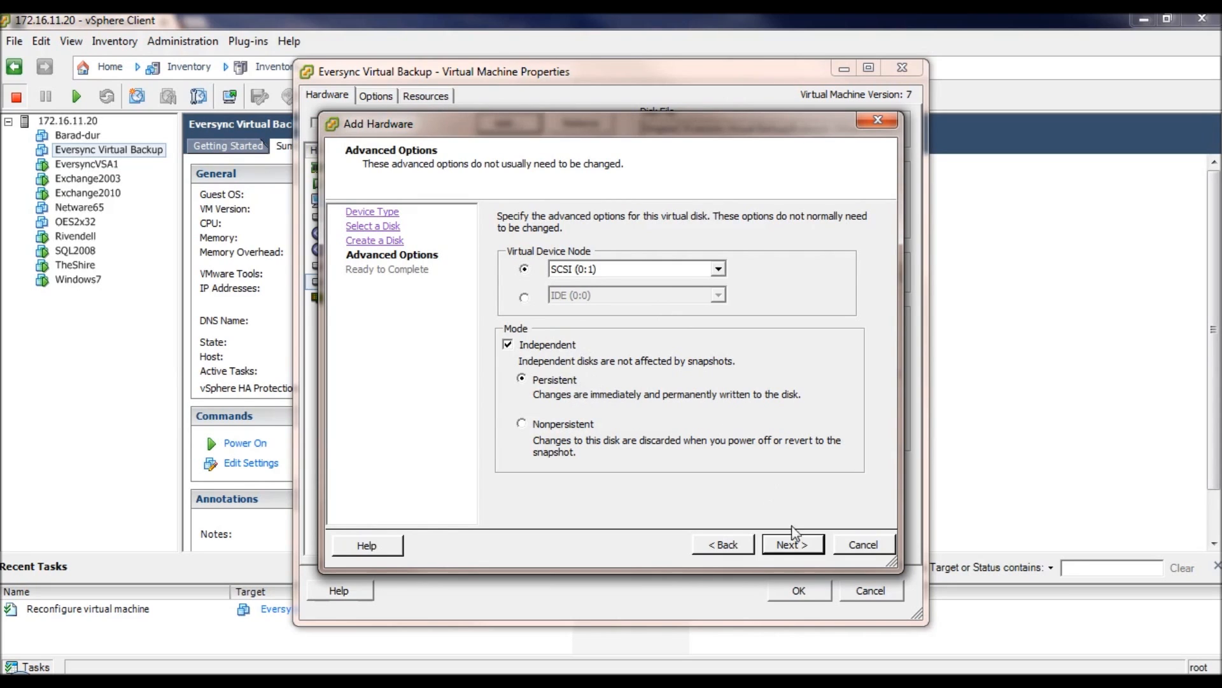
left_click(804, 546)
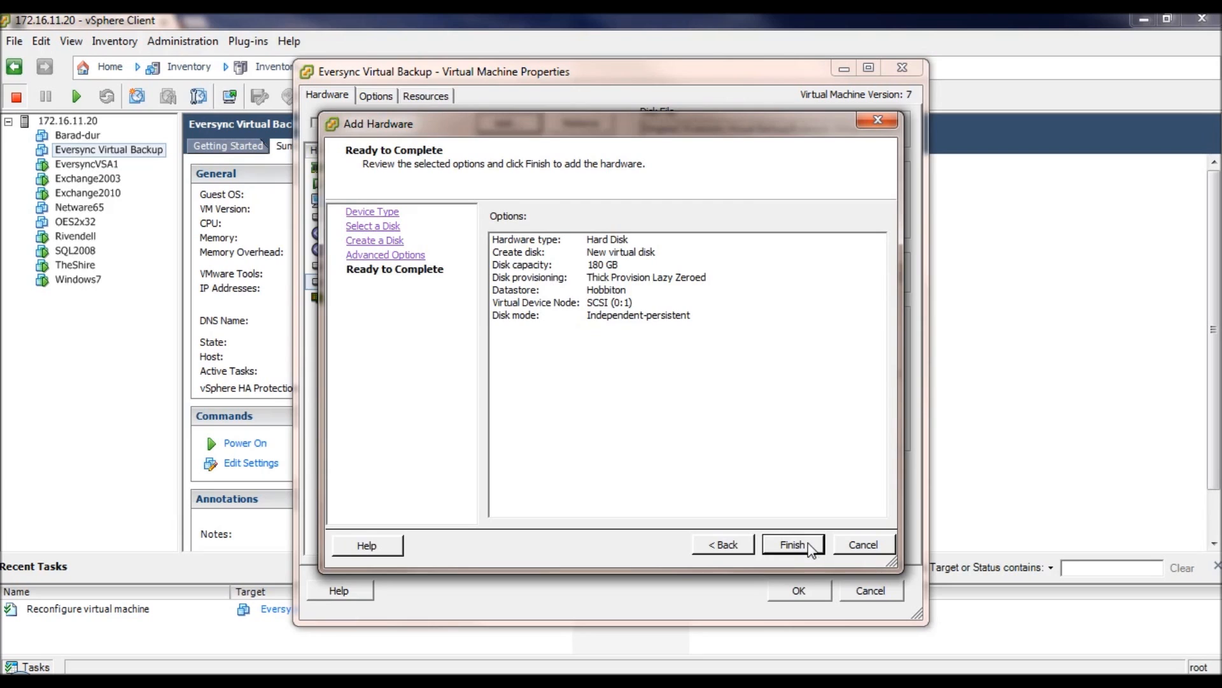
left_click(808, 547)
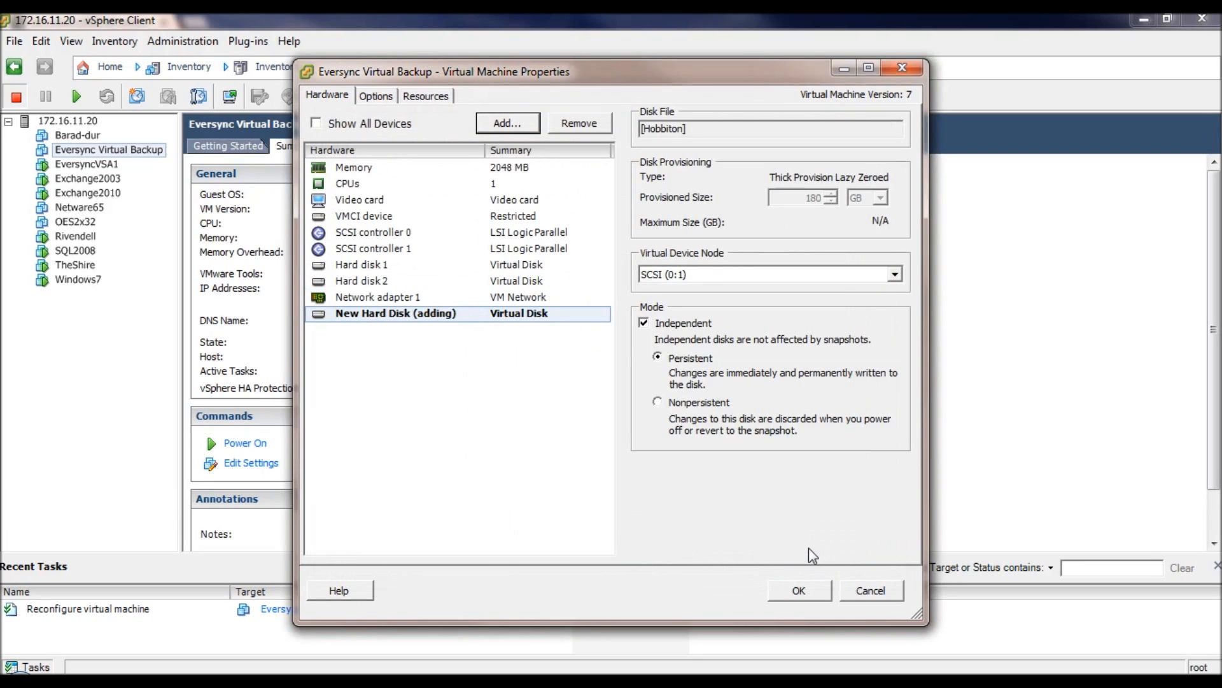
- Review the settings of Hard disk 2 (new Hobbiton disk) and Hard disk 3 (Angmar disk)
left_click(400, 280)
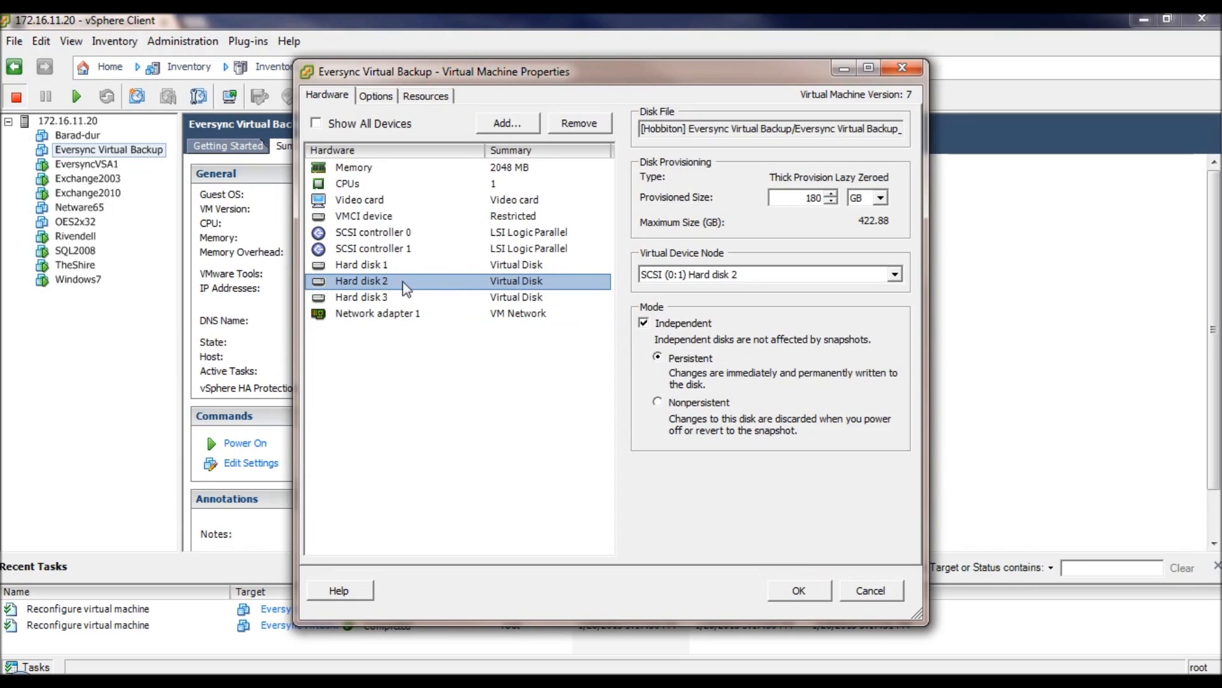
left_click(410, 296)
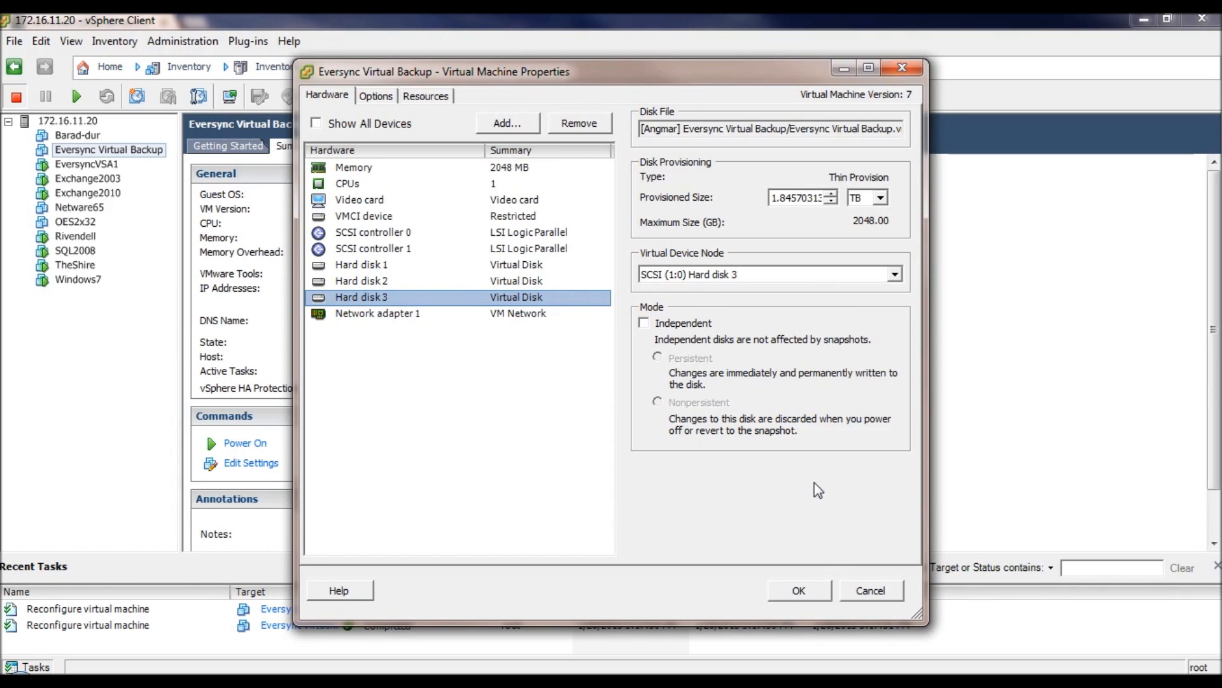
- Apply the hardware changes, power on Eversync Virtual Backup, and watch it boot in the console
left_click(801, 590)
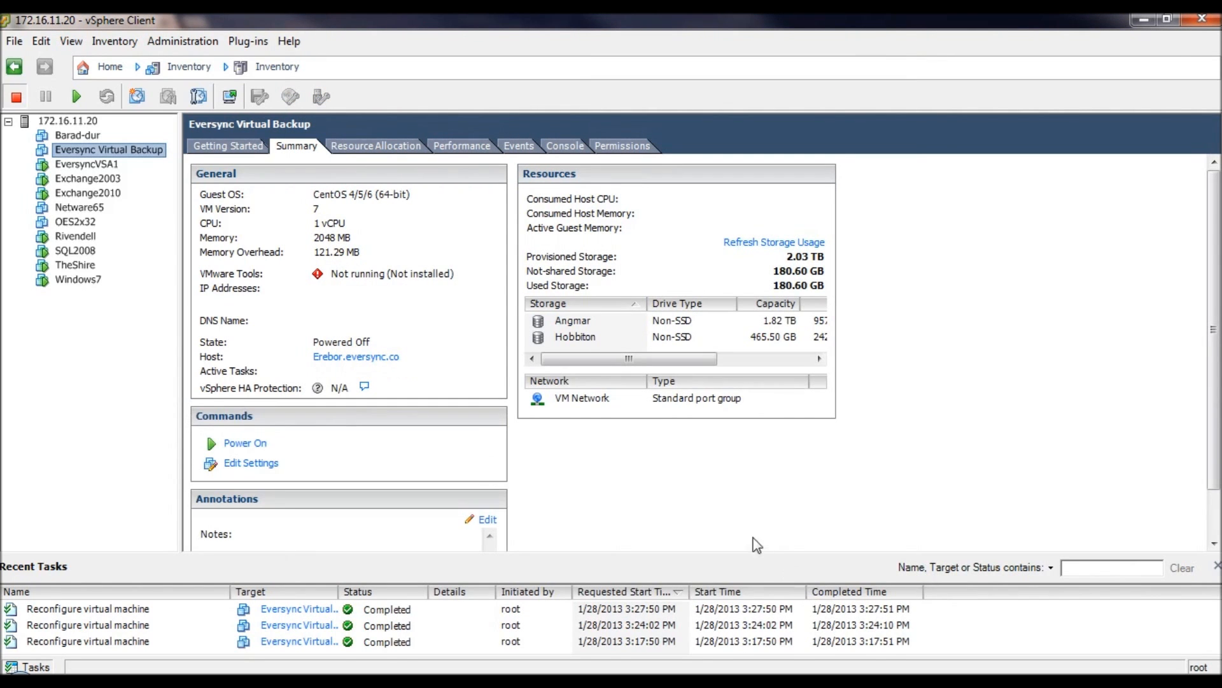
left_click(249, 444)
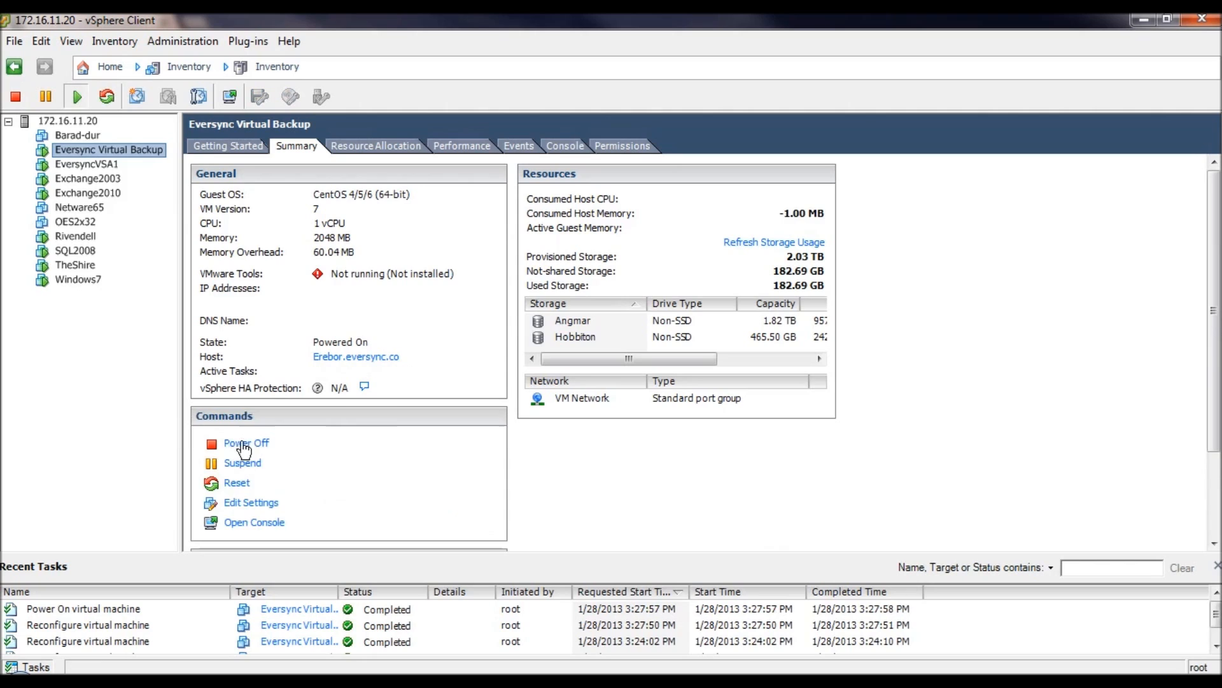
left_click(573, 147)
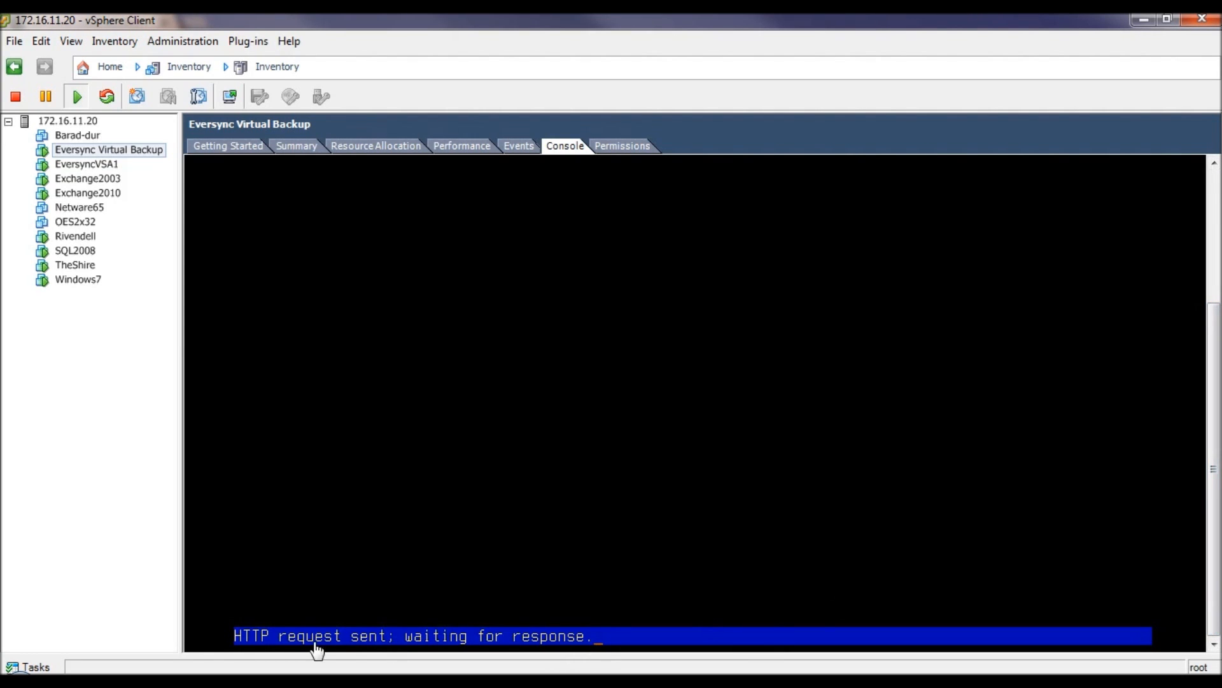
- Log in to the appliance console with the administrator username and password
left_click(761, 644)
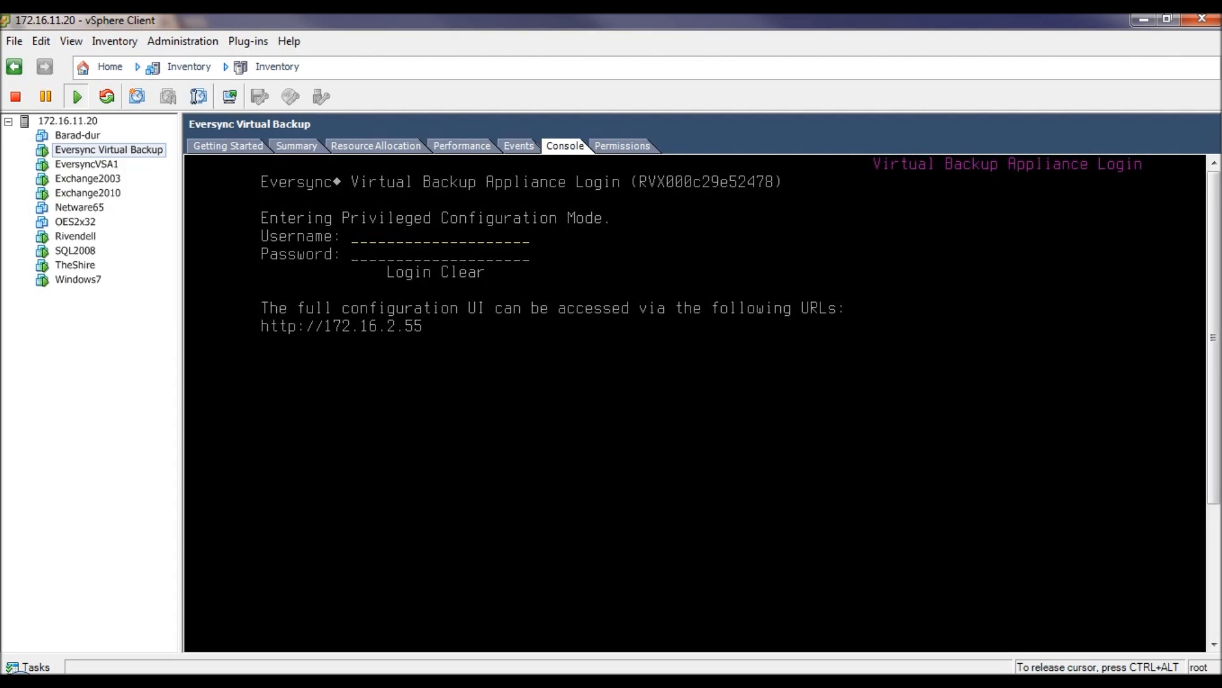
type("admin")
key("Tab")
type("********")
key("Return")
key("Return")
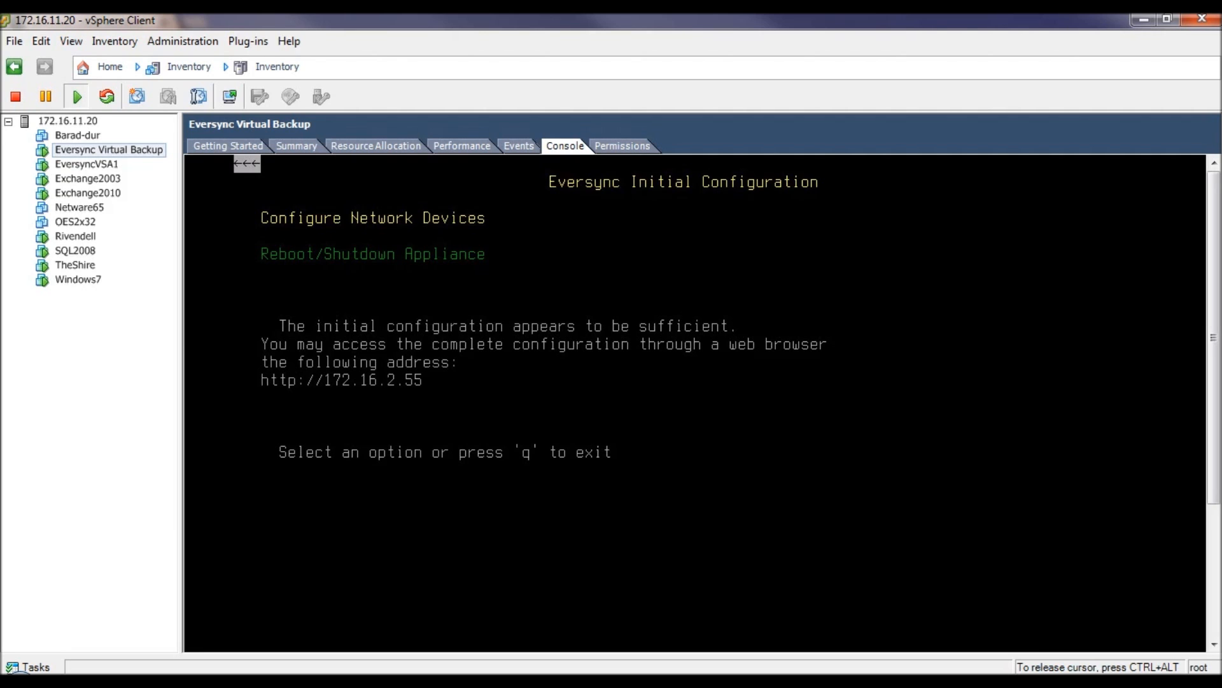
- Set the appliance short name to EversyncVirtualBackup and the domain to eversync.com
key("Return")
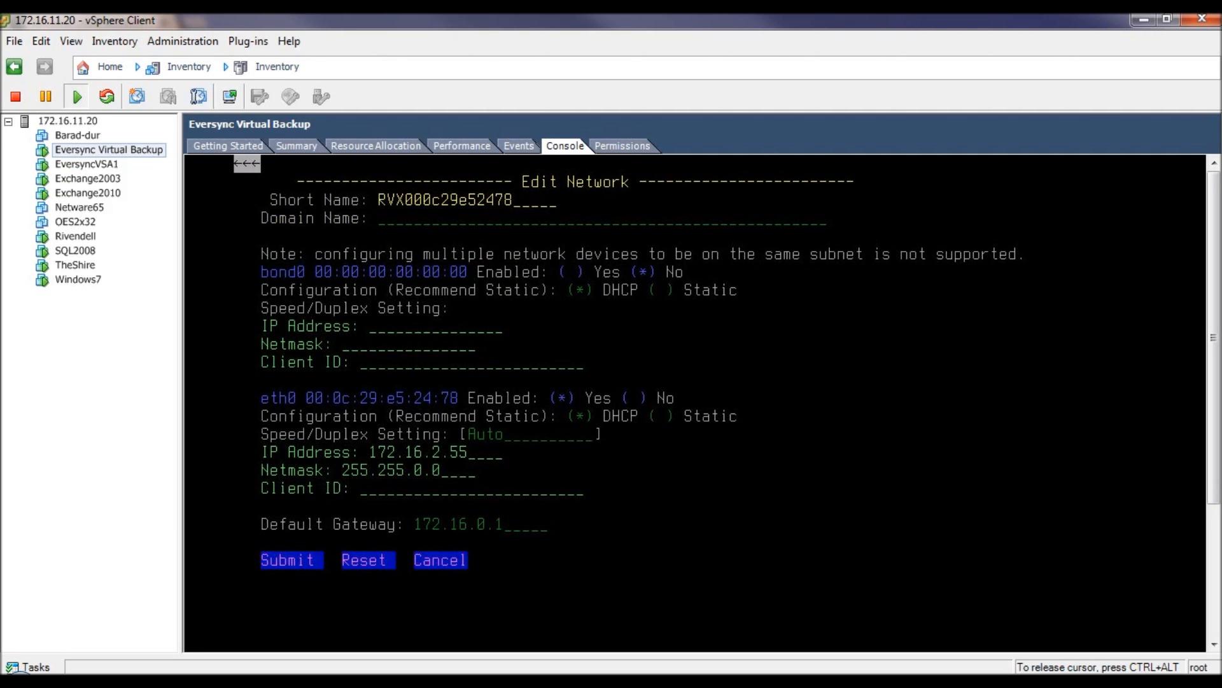
key("BackSpace")
key("BackSpace")
key("BackSpace")
key("BackSpace")
key("BackSpace")
key("BackSpace")
key("BackSpace")
key("BackSpace")
key("BackSpace")
key("BackSpace")
key("BackSpace")
key("BackSpace")
key("BackSpace")
key("BackSpace")
key("BackSpace")
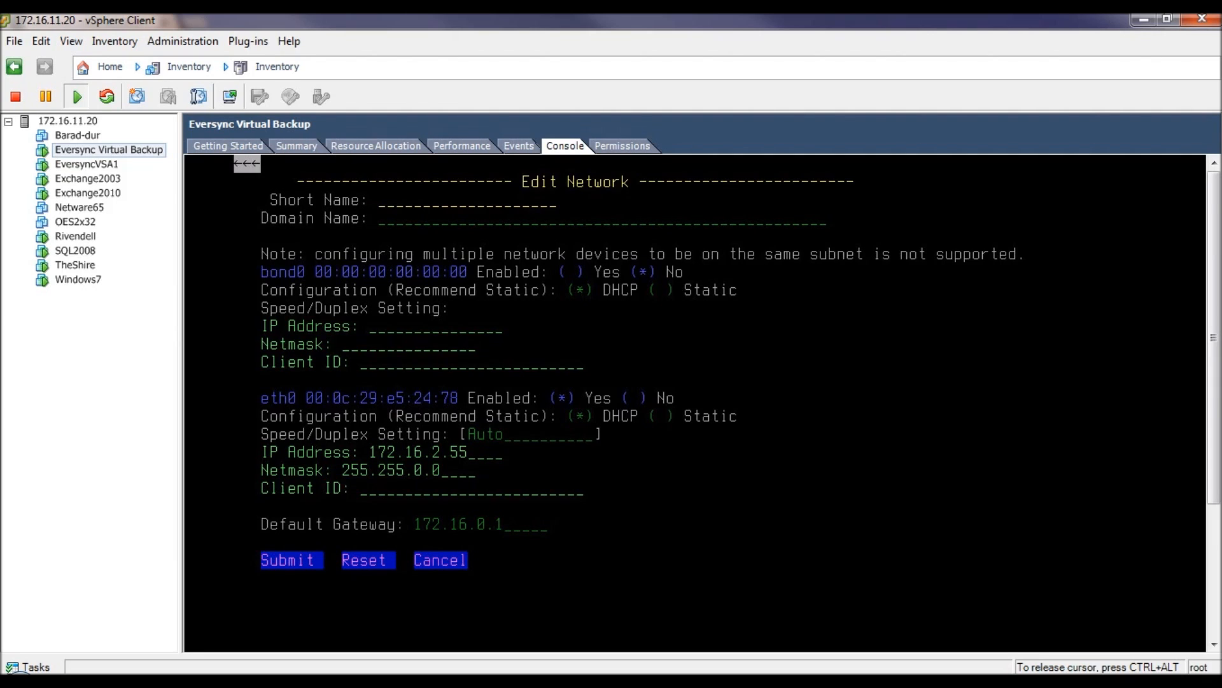
type("EversyncVirtual")
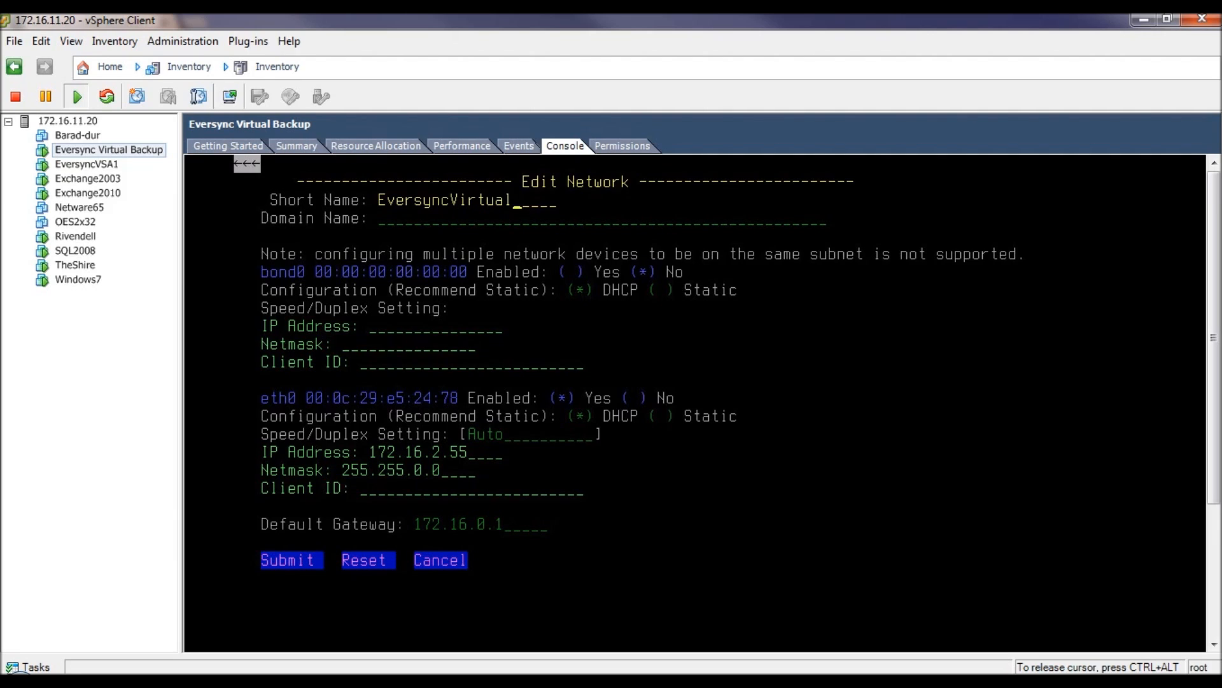
type("Backup")
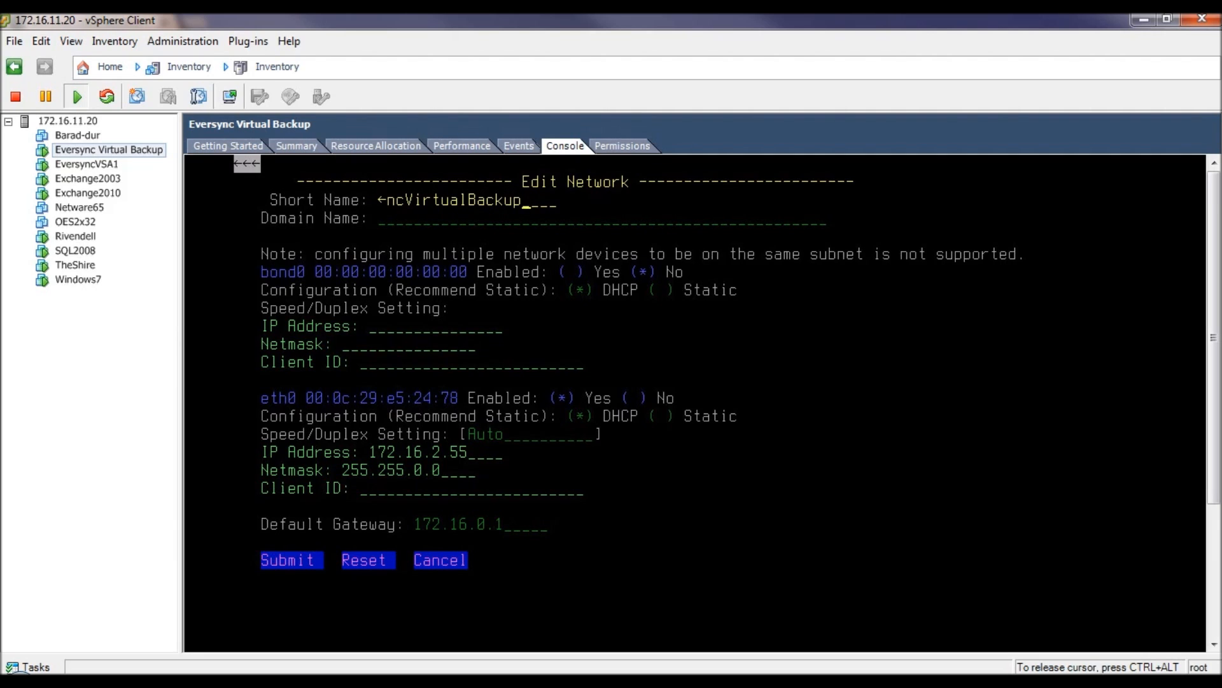
key("Tab")
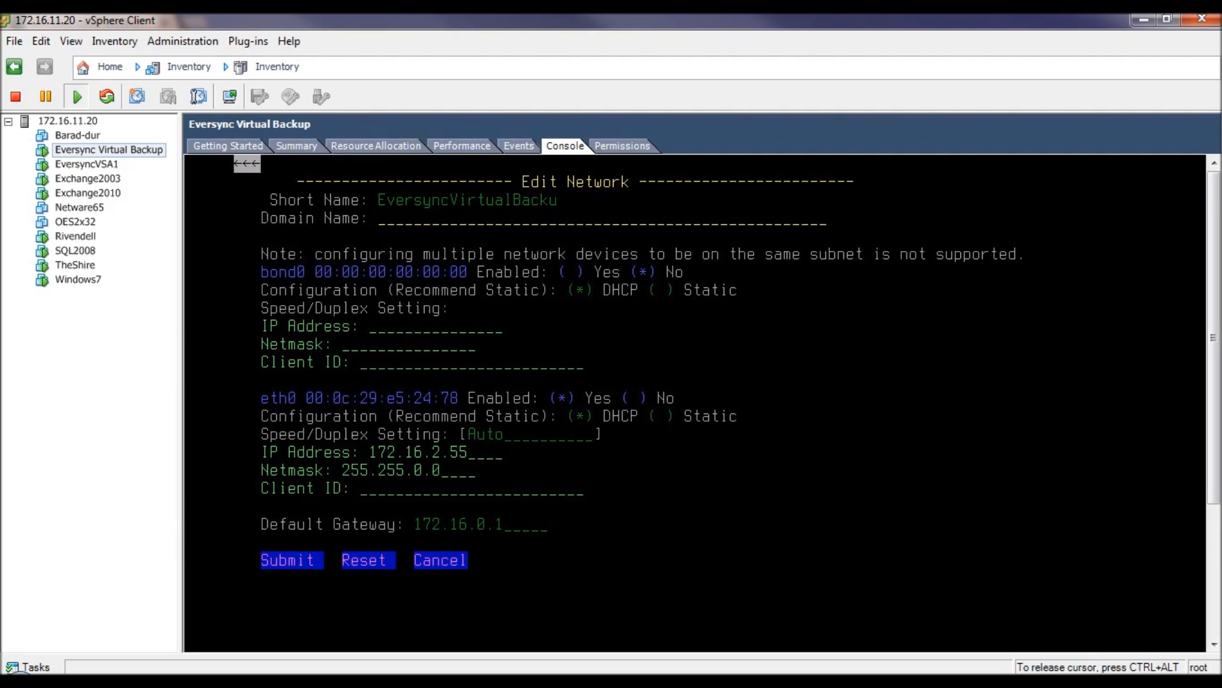
type("eversync.com")
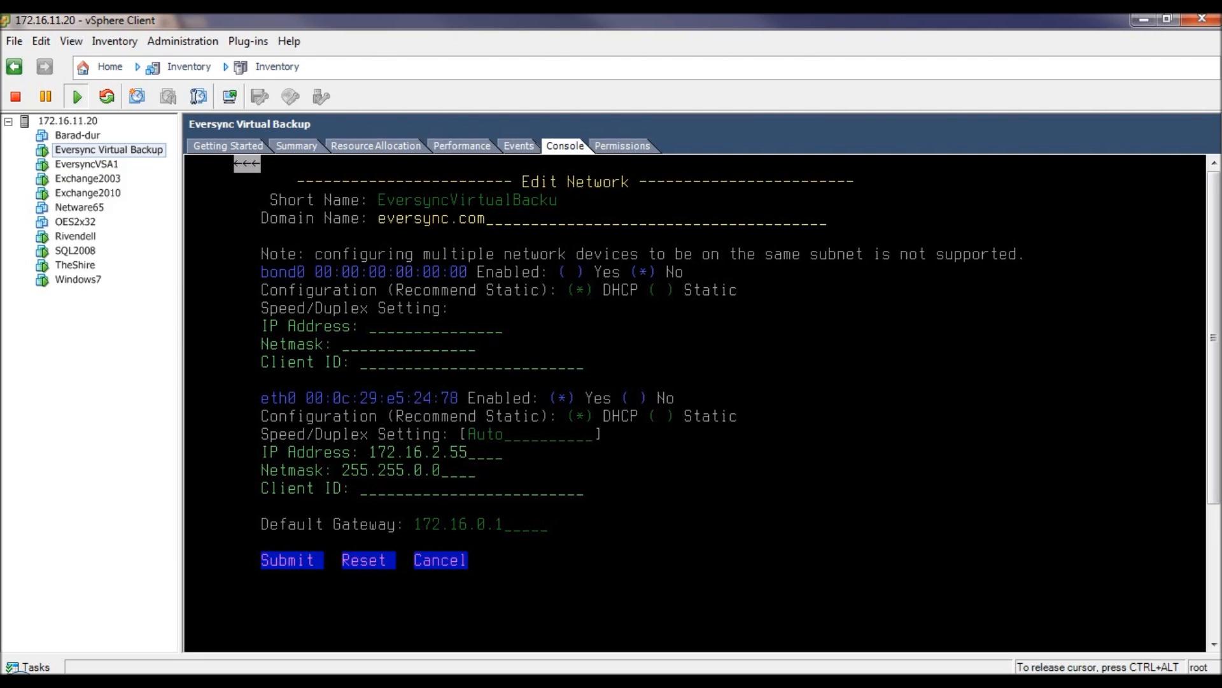
key("Tab")
key("Tab")
key("Tab")
key("Tab")
key("Tab")
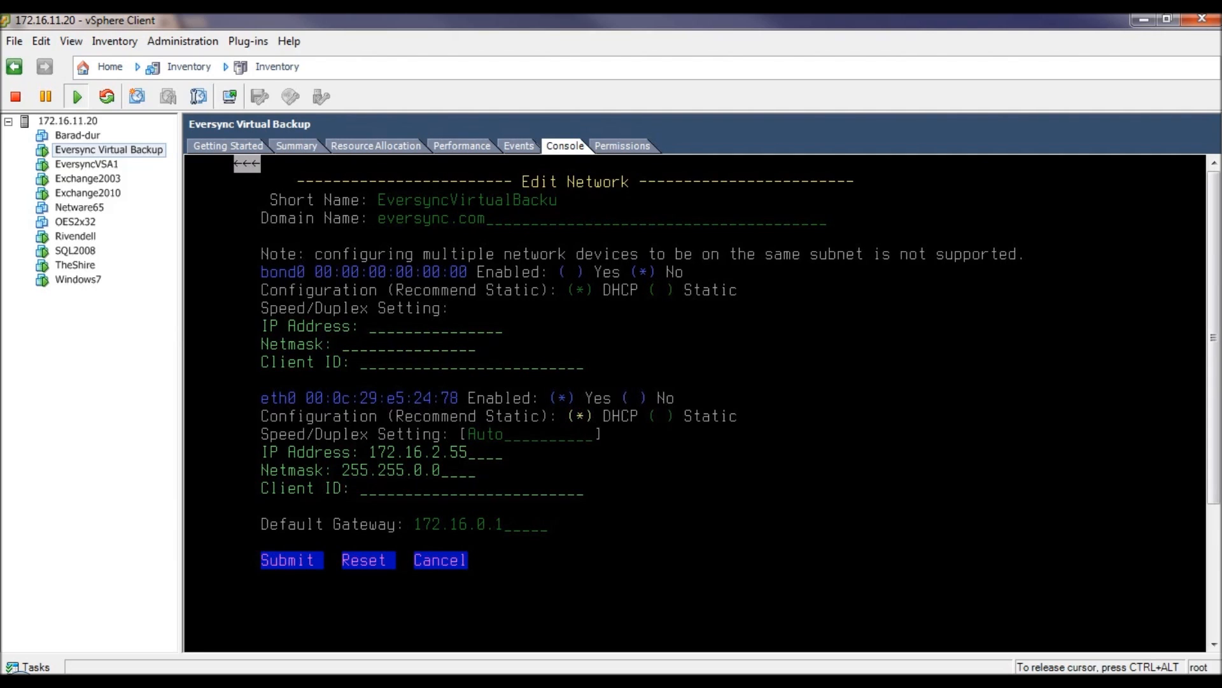
- Switch eth0 to Static with IP 172.16.11.5, set the Client ID, and save
key("Right")
key("Tab")
key("Tab")
key("BackSpace")
key("BackSpace")
key("BackSpace")
key("BackSpace")
type("11.")
type("5")
type("Eversync")
type("V")
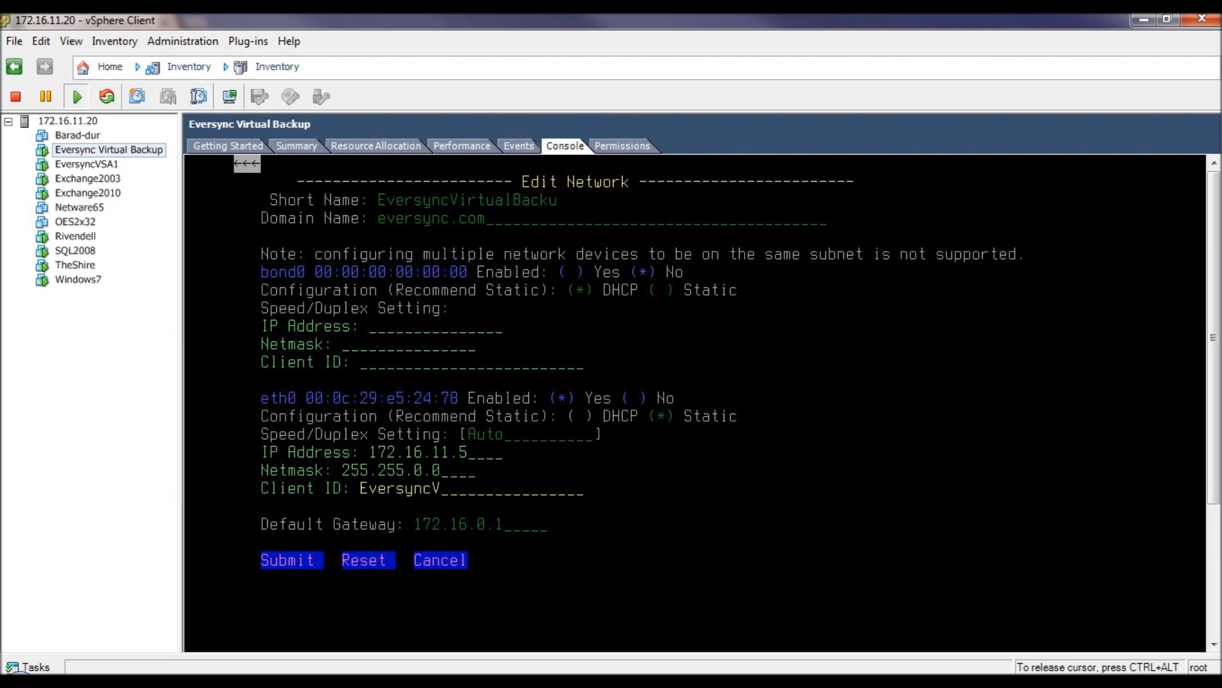
type("irtualBackup")
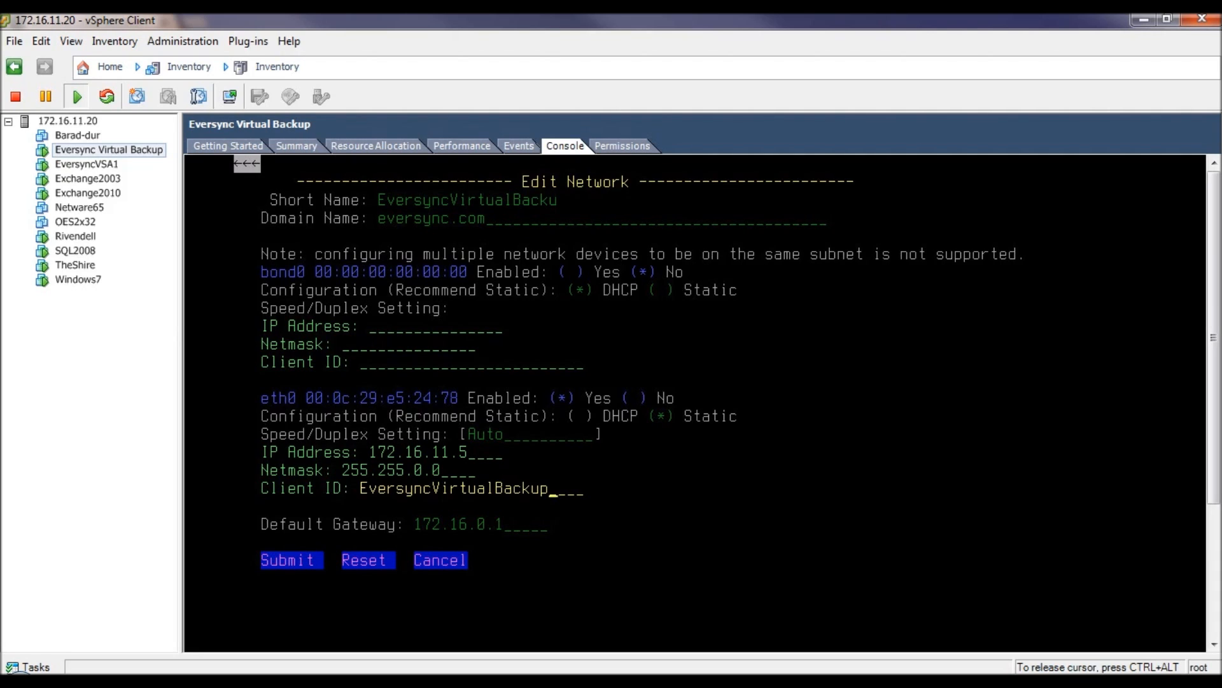
key("Tab")
key("Tab")
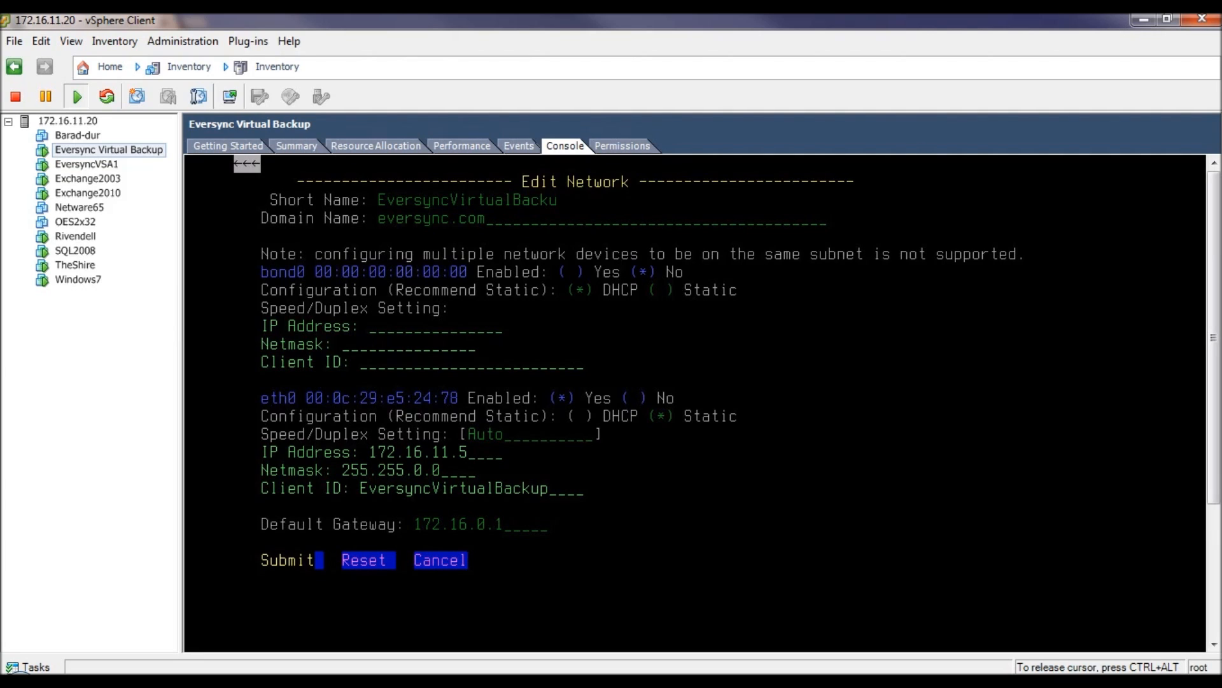
key("Return")
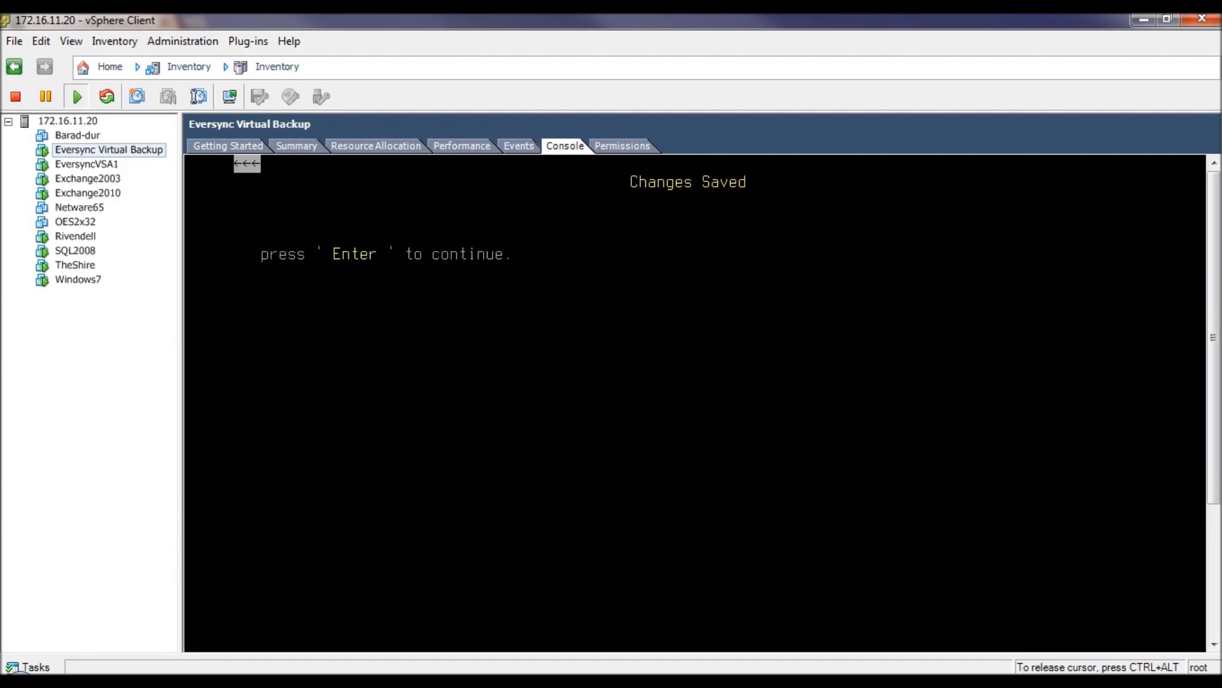
- Reboot the appliance from the console's Reboot/Shutdown Appliance menu
key("Return")
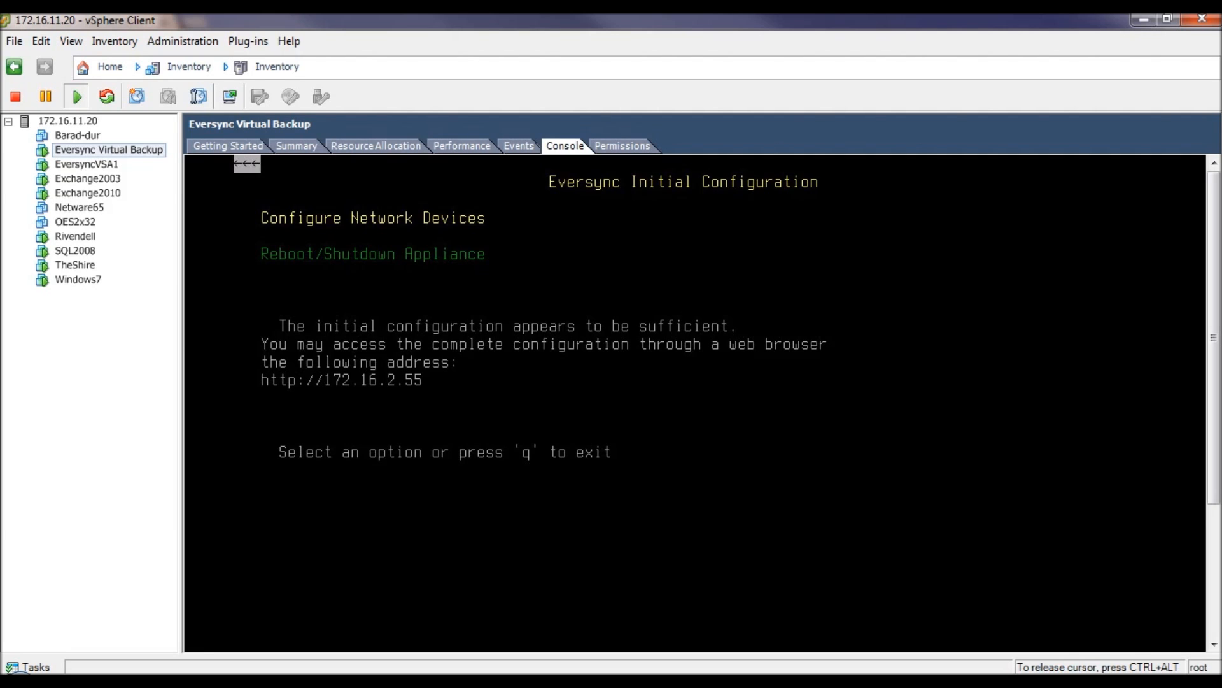
key("Down")
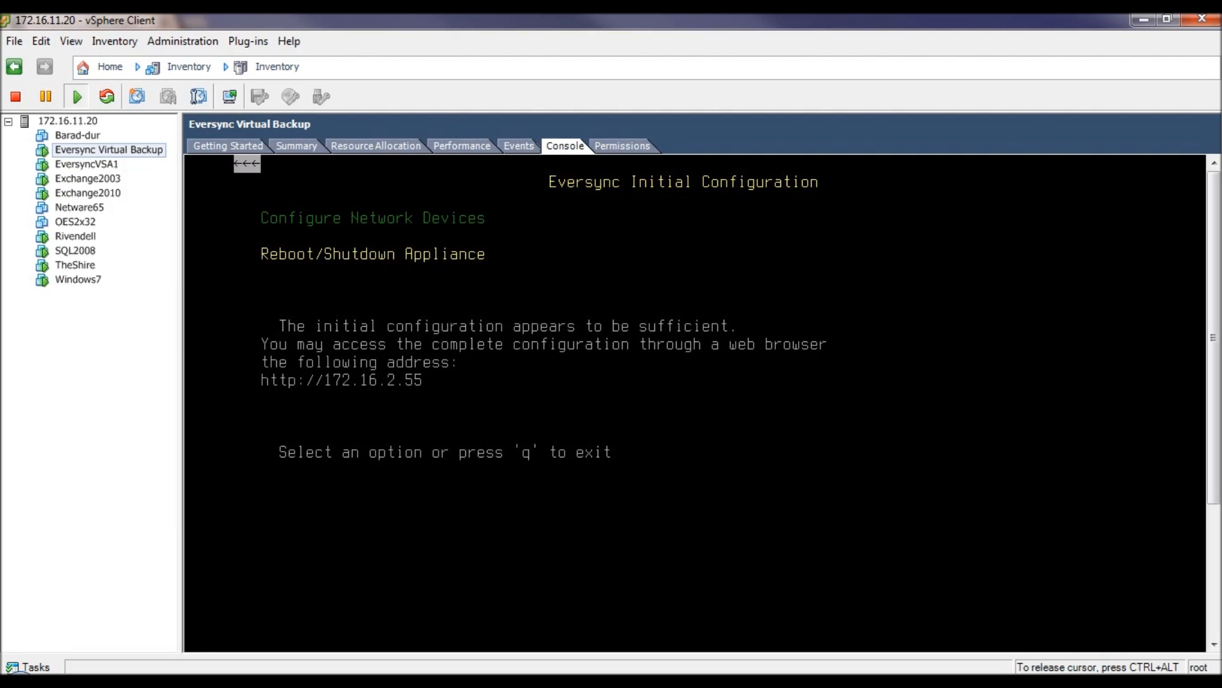
key("Return")
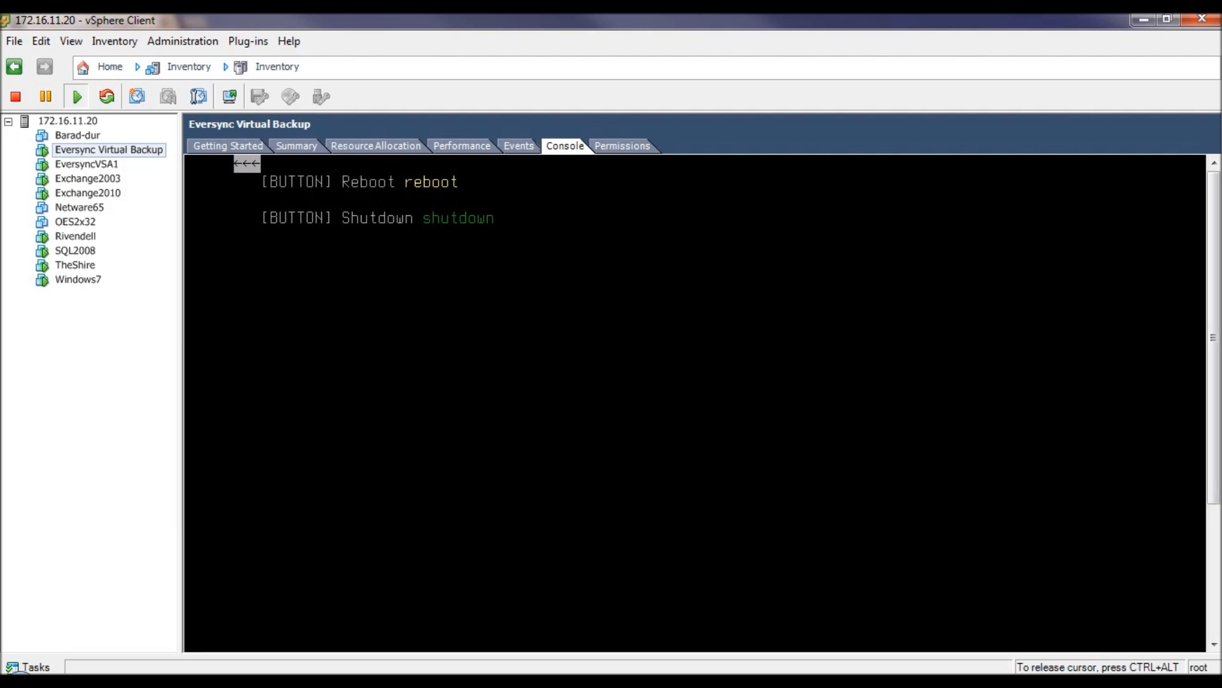
key("Return")
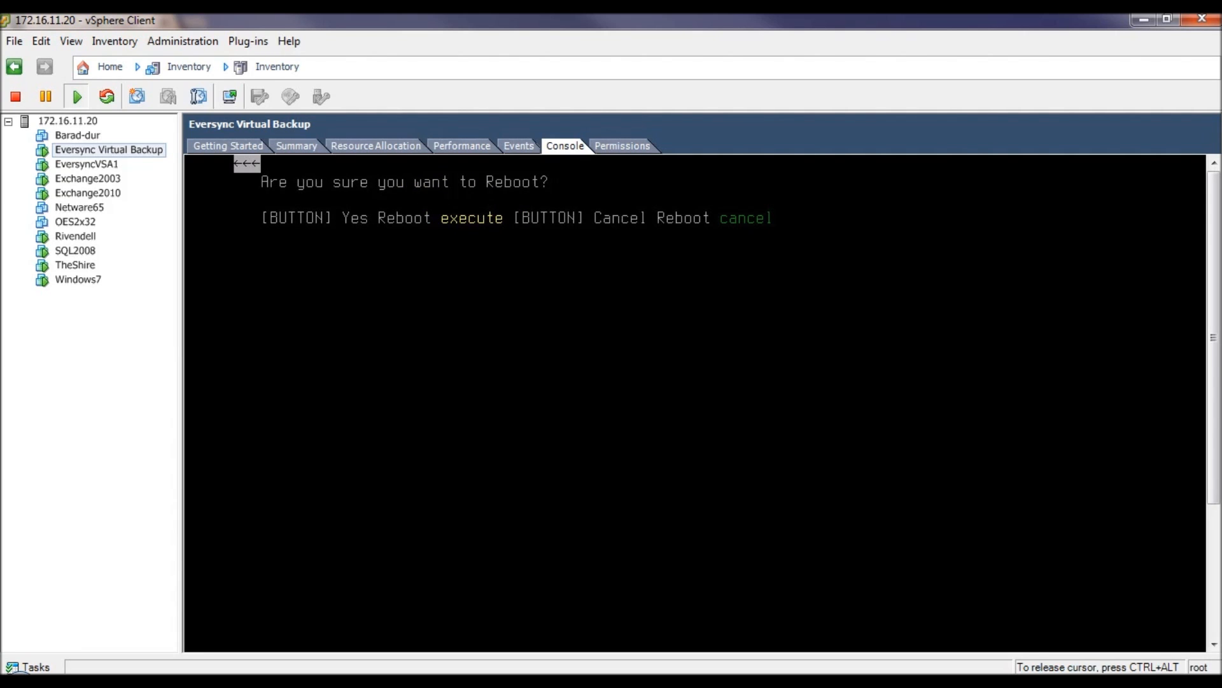
key("Return")
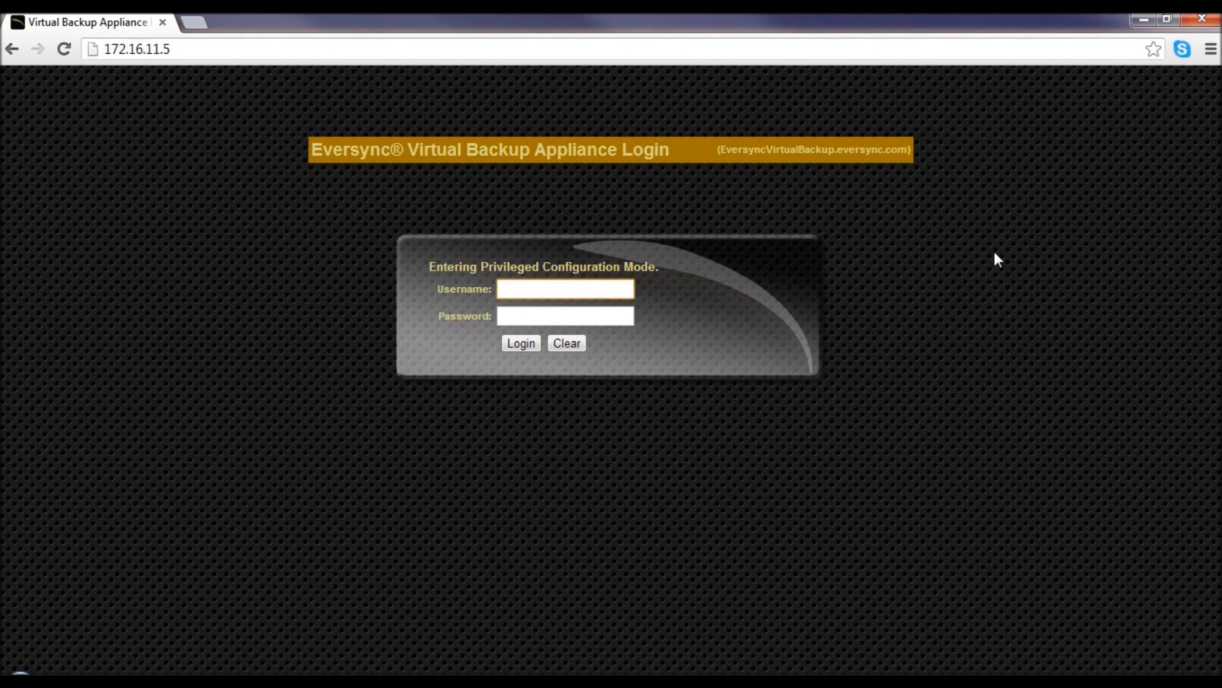
- Log in to the Eversync Management Console at 172.16.11.5 with the admin credentials
left_click(200, 49)
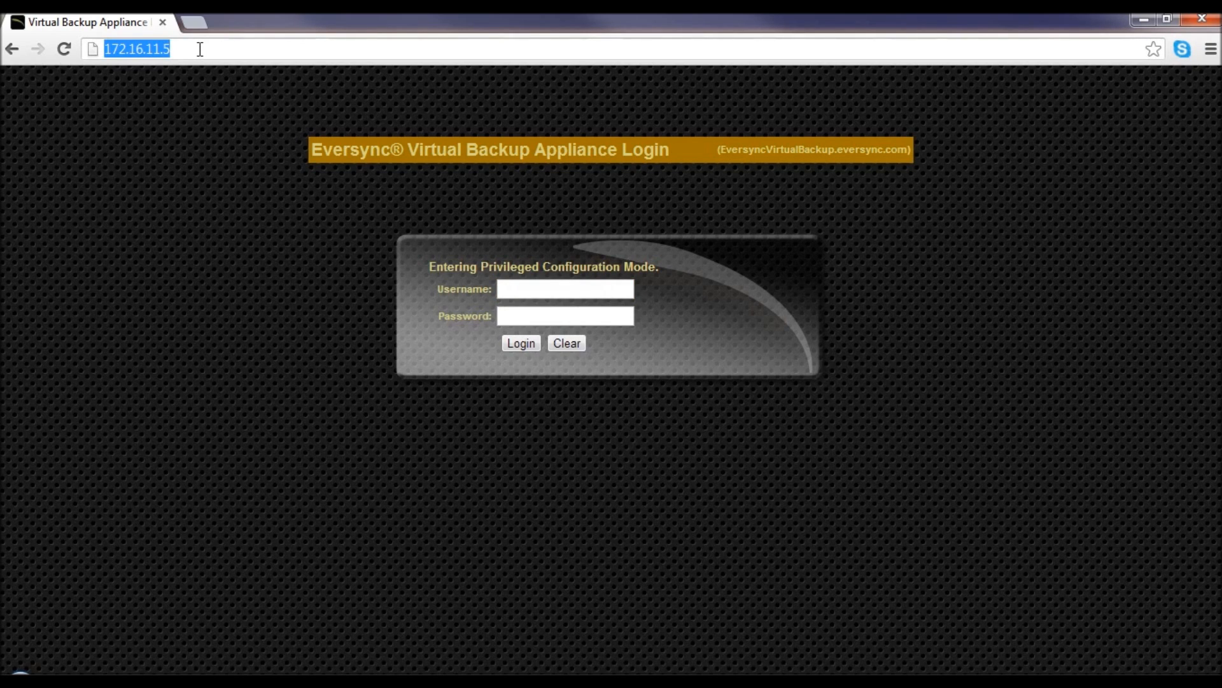
left_click(200, 49)
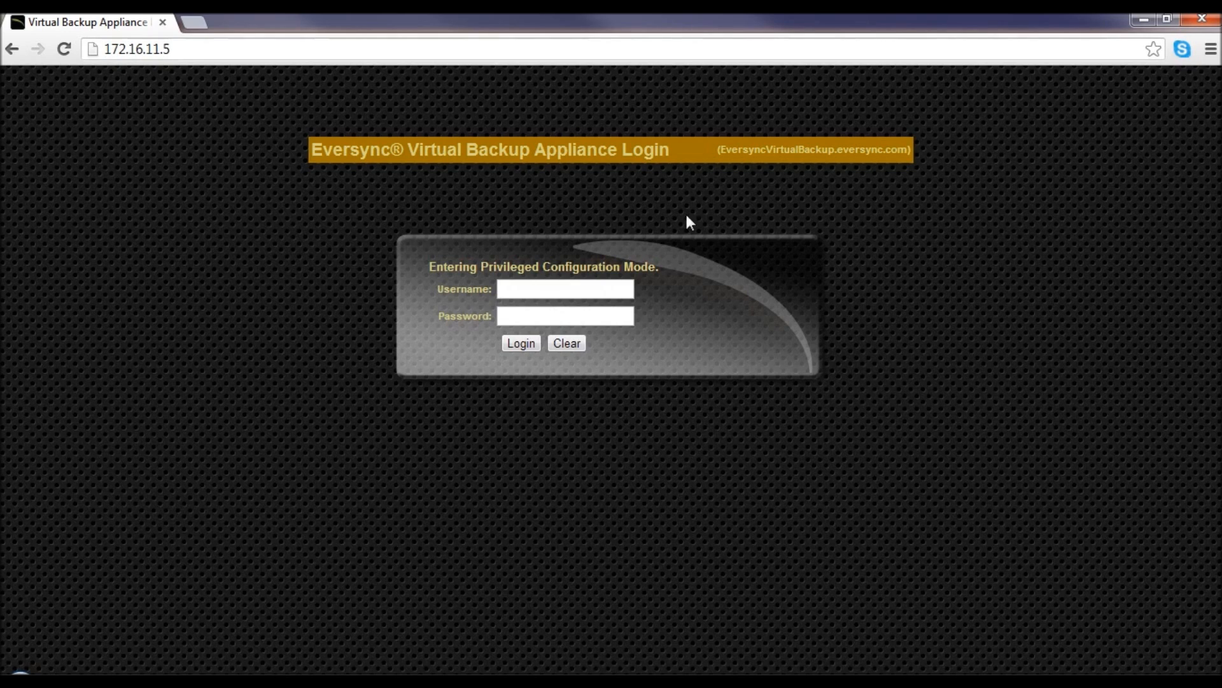
left_click(528, 292)
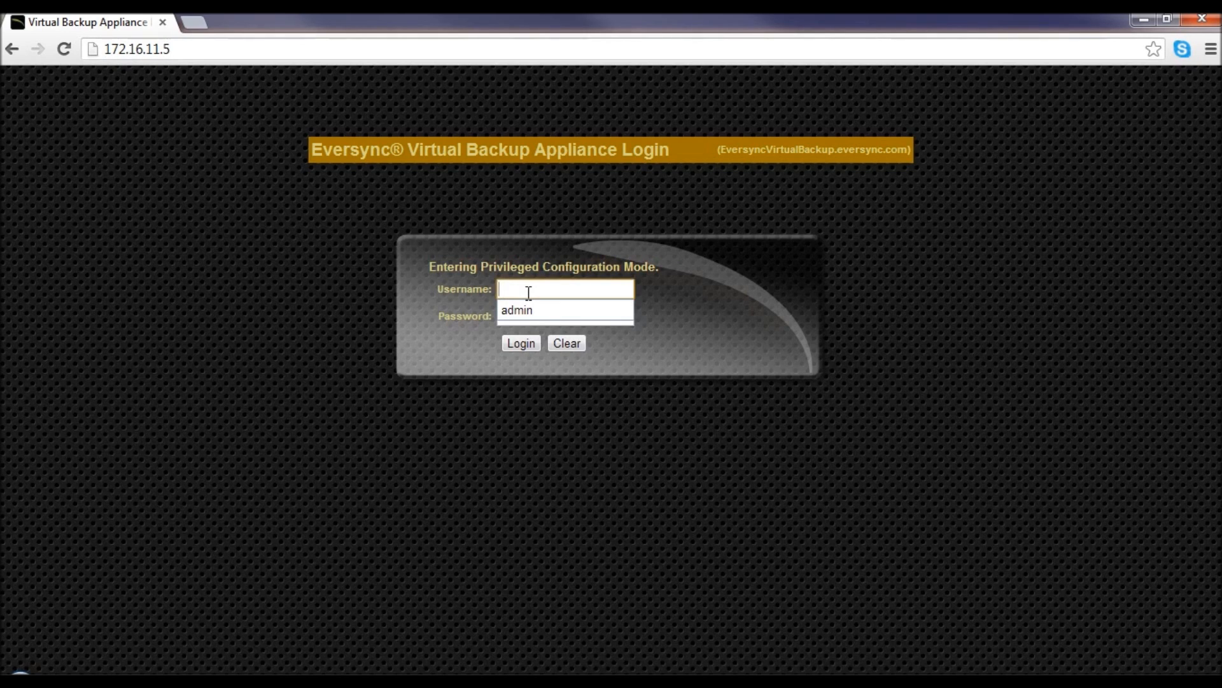
type("admin")
key("Tab")
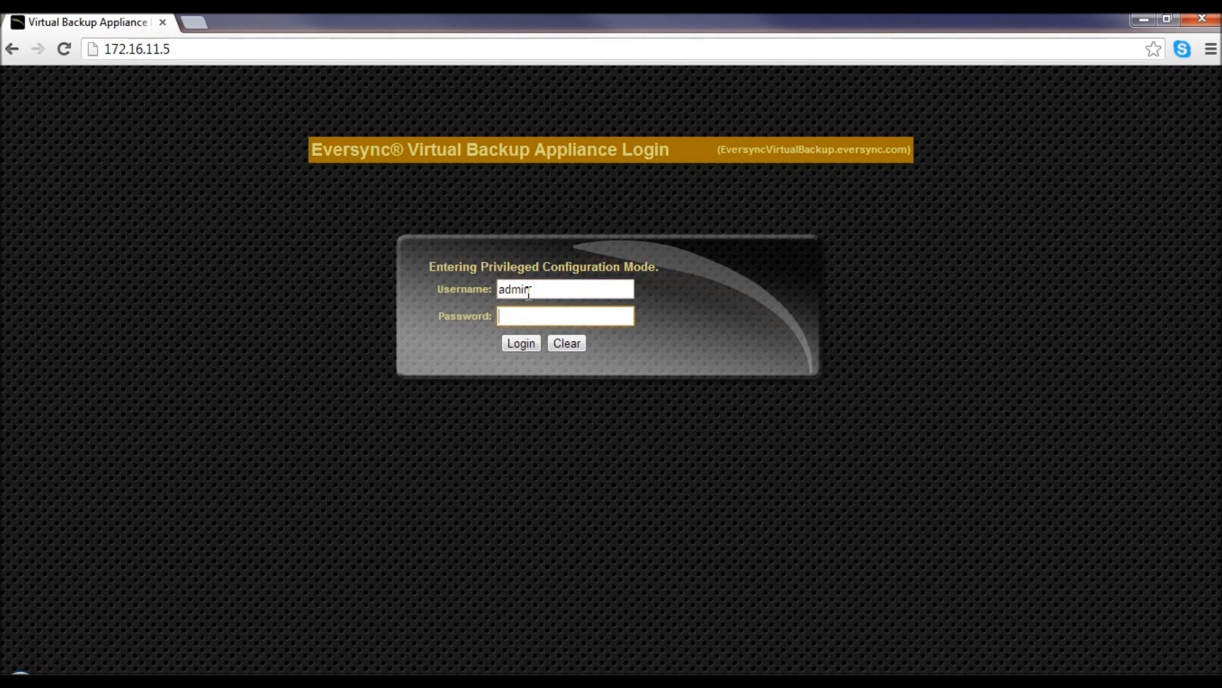
type("admin123")
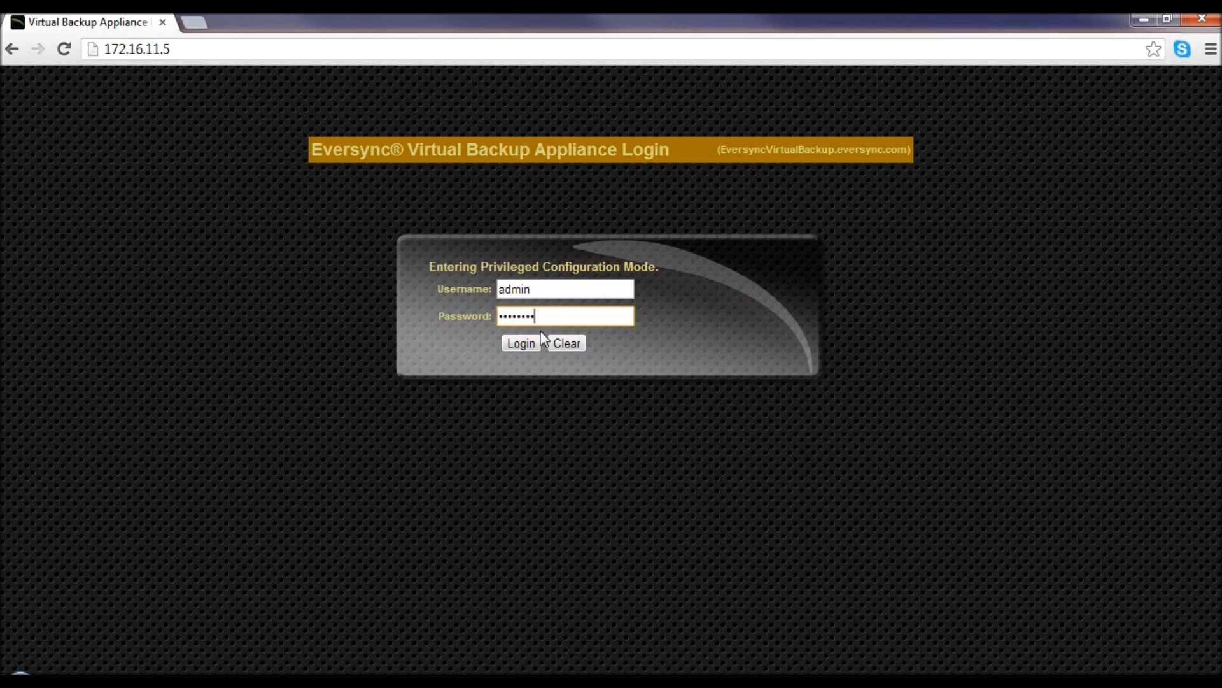
left_click(522, 343)
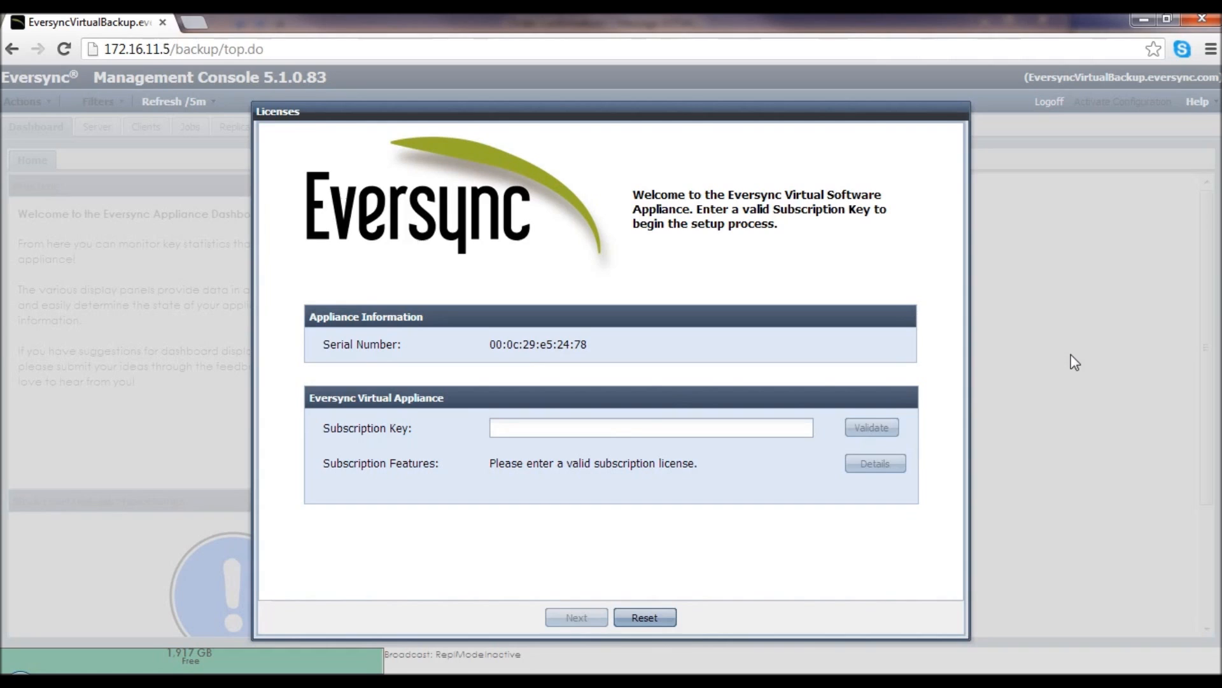
- Focus the Subscription Key field and bring up the Order Confirmation email
left_click(582, 427)
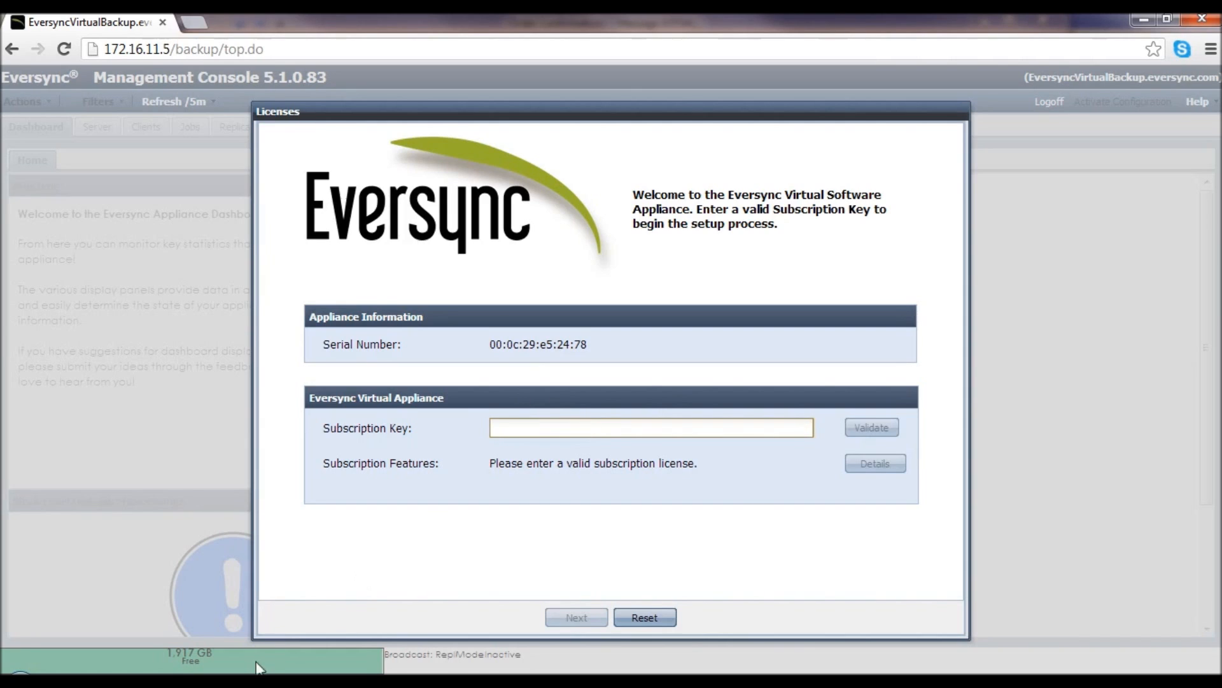
mouse_move(255, 670)
left_click(343, 618)
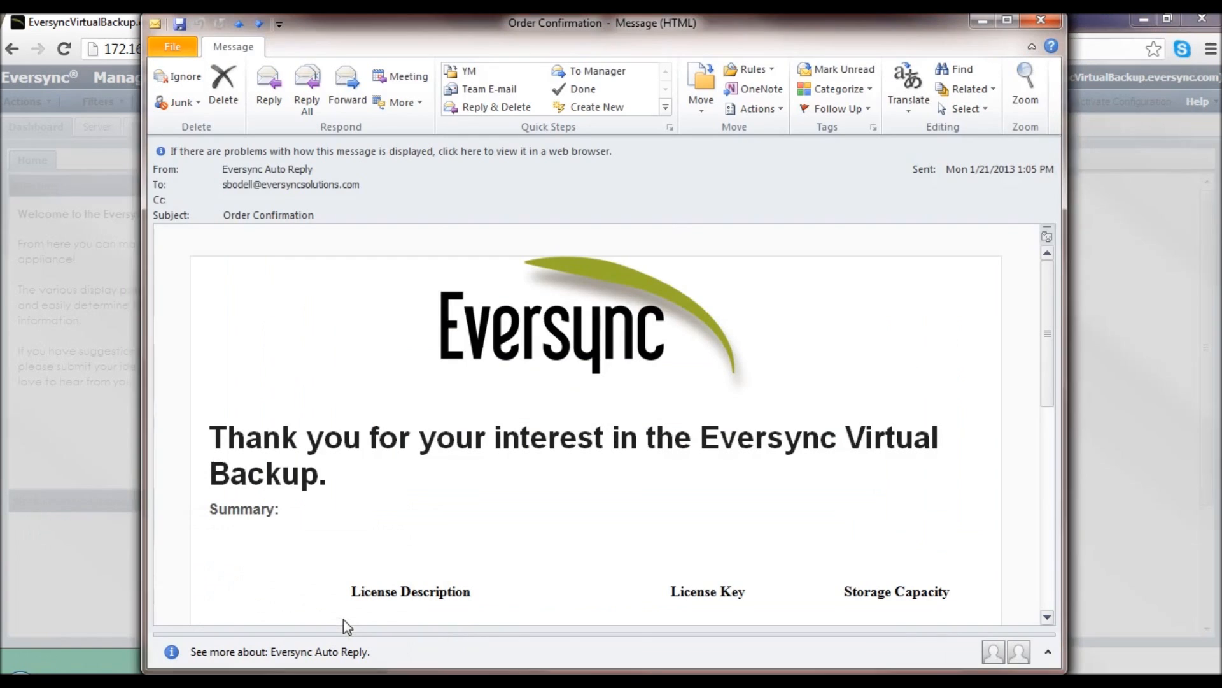
- Copy the License Key from the Order Confirmation email
scroll(918, 472, "down", 5)
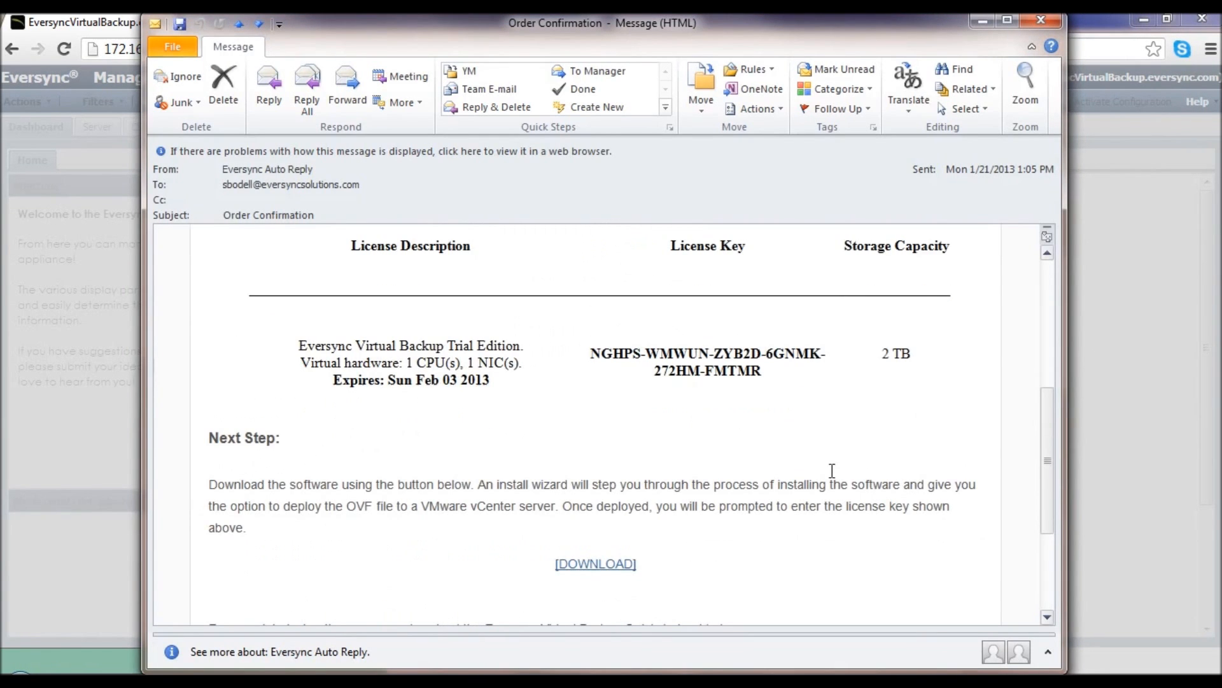
left_click_drag(593, 354, 764, 373)
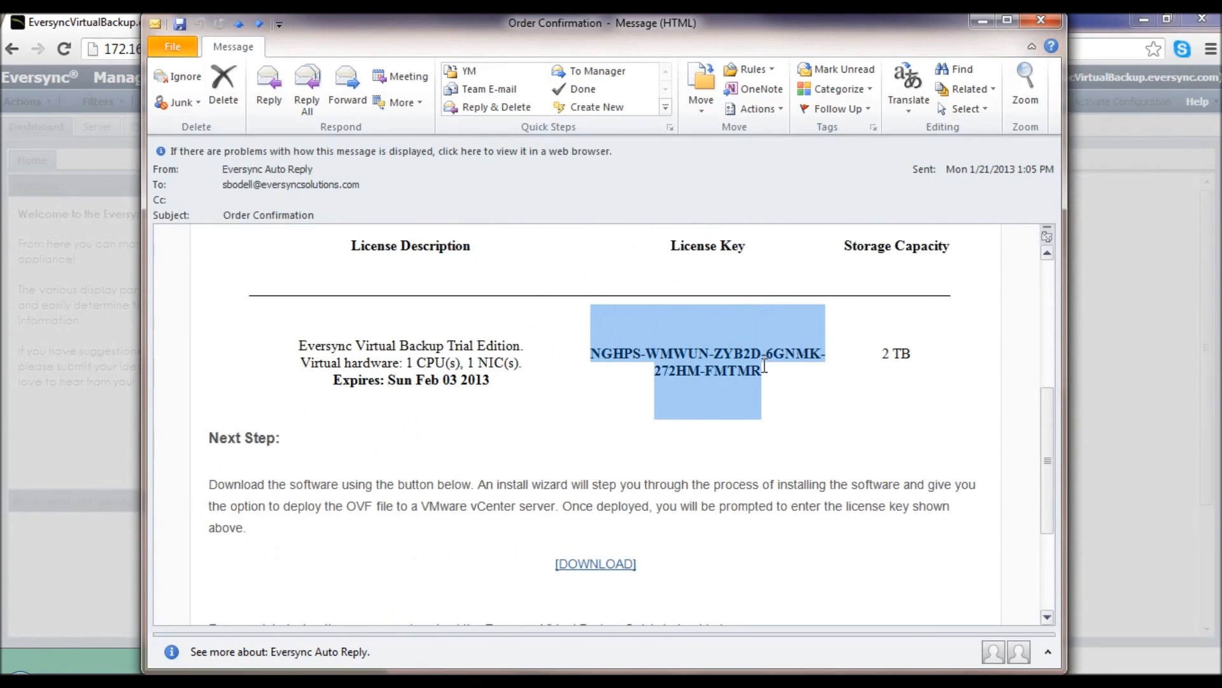
right_click(746, 369)
left_click(783, 376)
- Return to the browser's Licenses dialog and bring up paste options in the Subscription Key field
left_click(1149, 383)
left_click(580, 430)
right_click(505, 423)
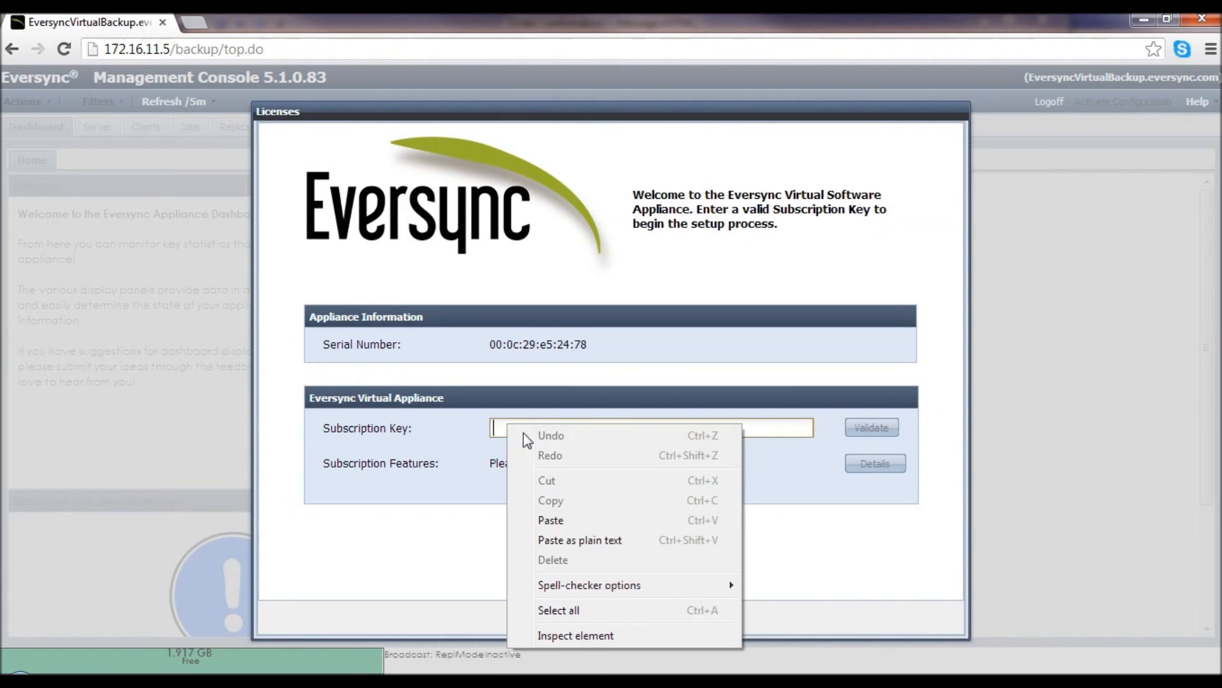
- Paste and validate the subscription key as Trial Edition, then continue to the license agreement
left_click(551, 520)
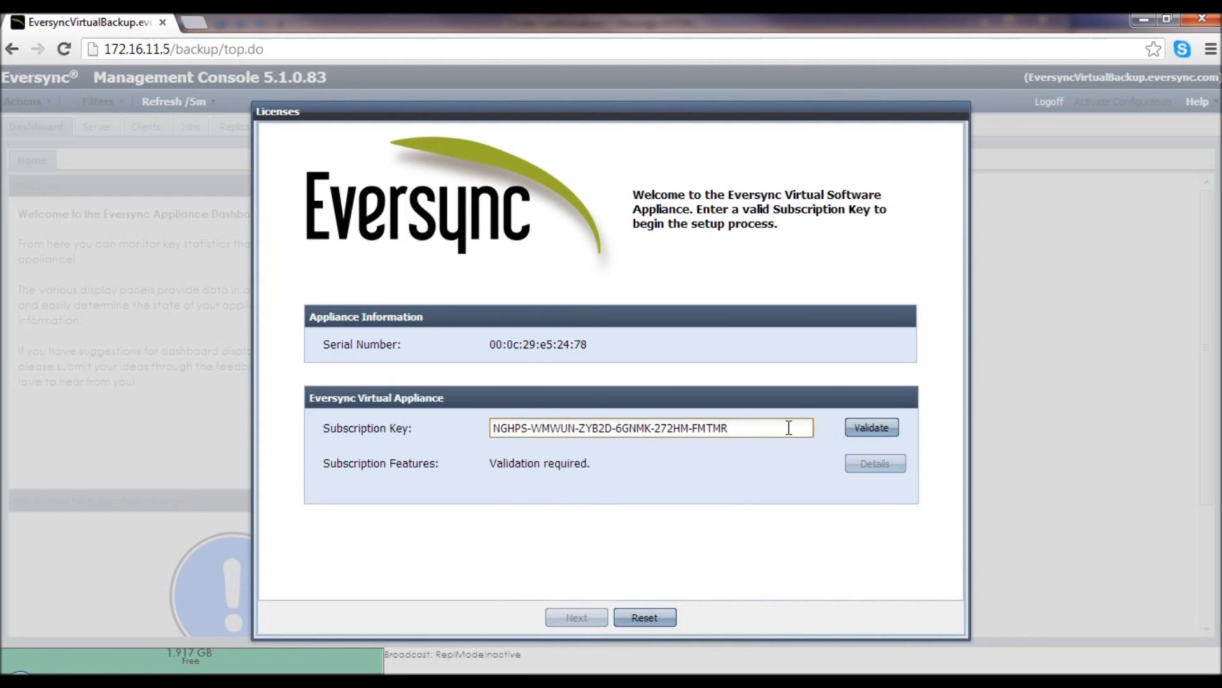
left_click(879, 433)
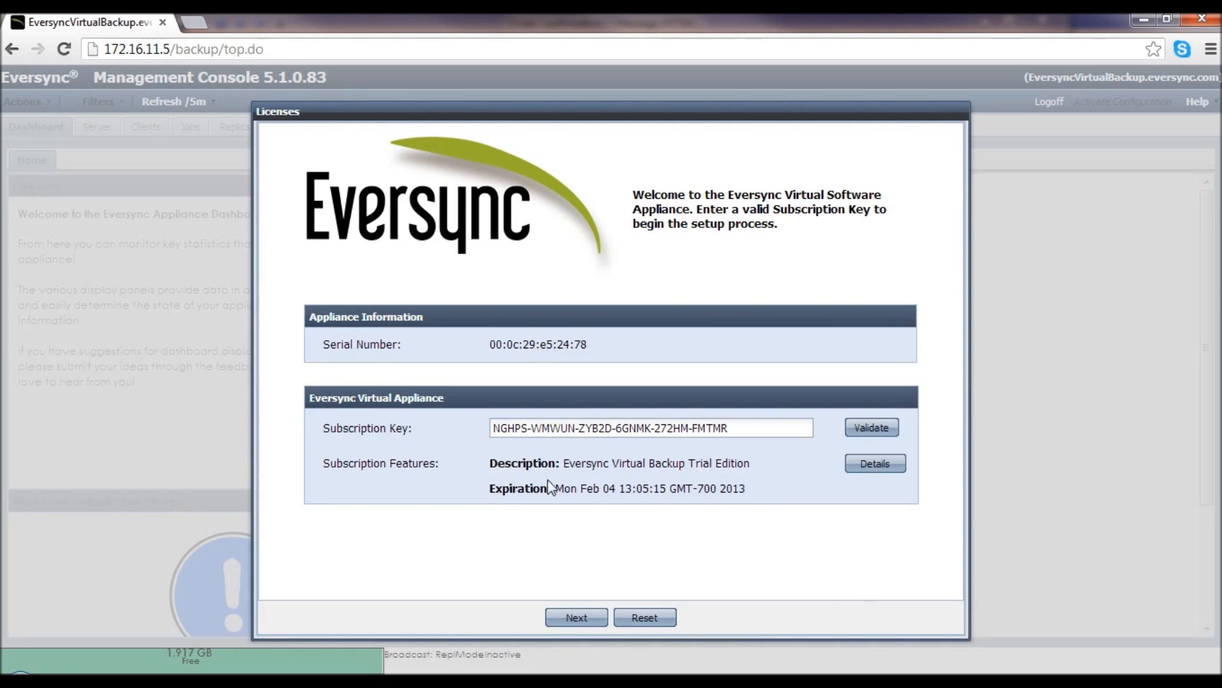
left_click(587, 619)
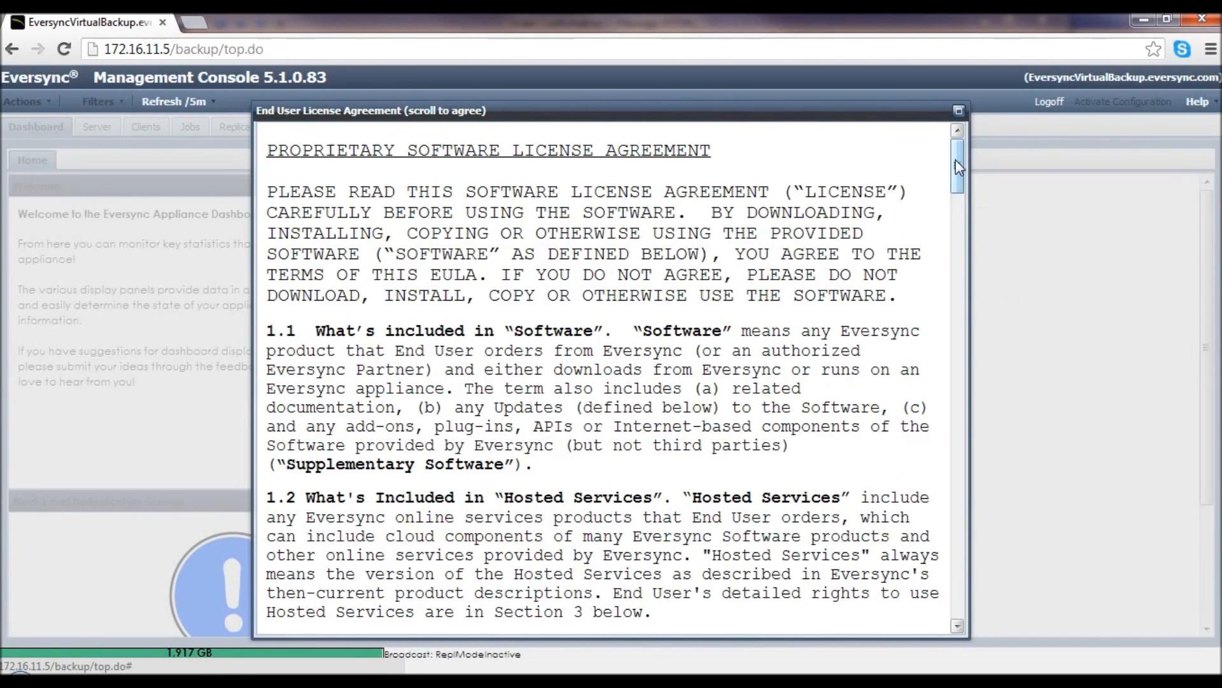
- Scroll to the bottom of the End User License Agreement and click I Agree
left_click_drag(957, 159, 956, 621)
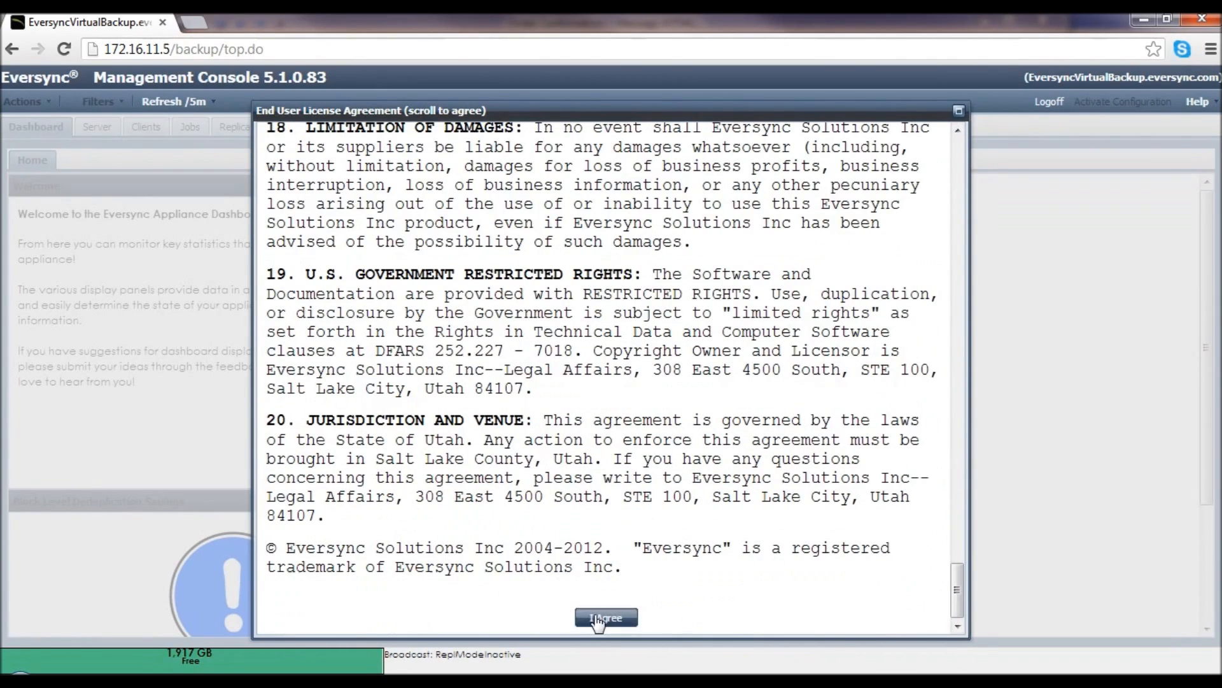
left_click(599, 618)
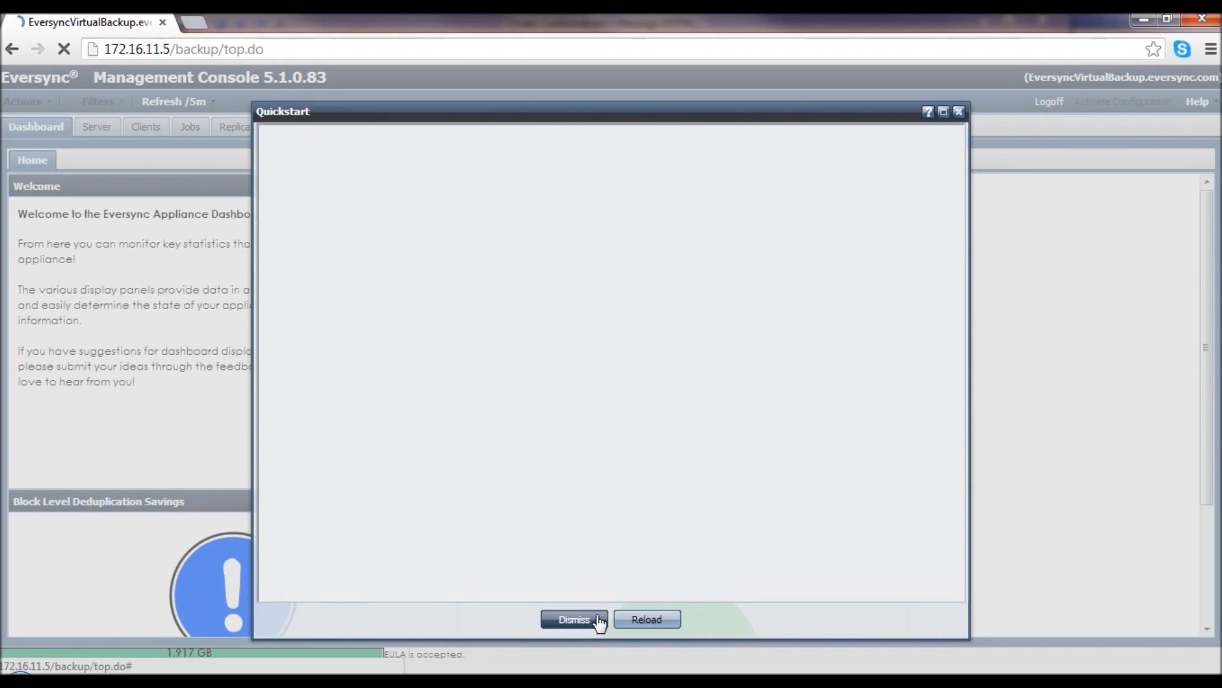